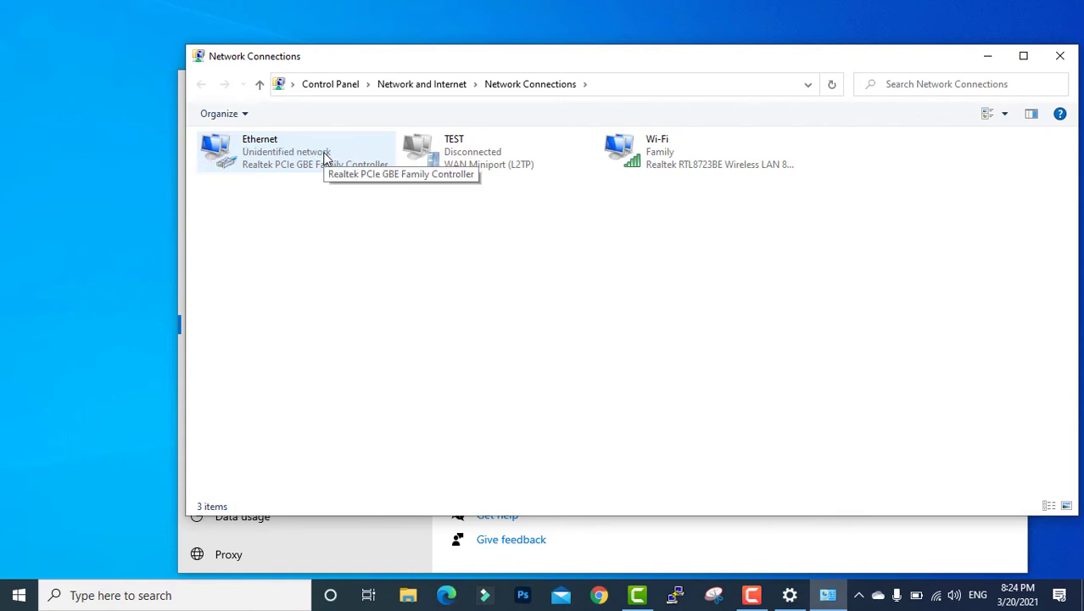
- Give the Ethernet adapter static IPv4 192.168.1.100 with mask 255.255.255.0 and apply it
double_click(323, 158)
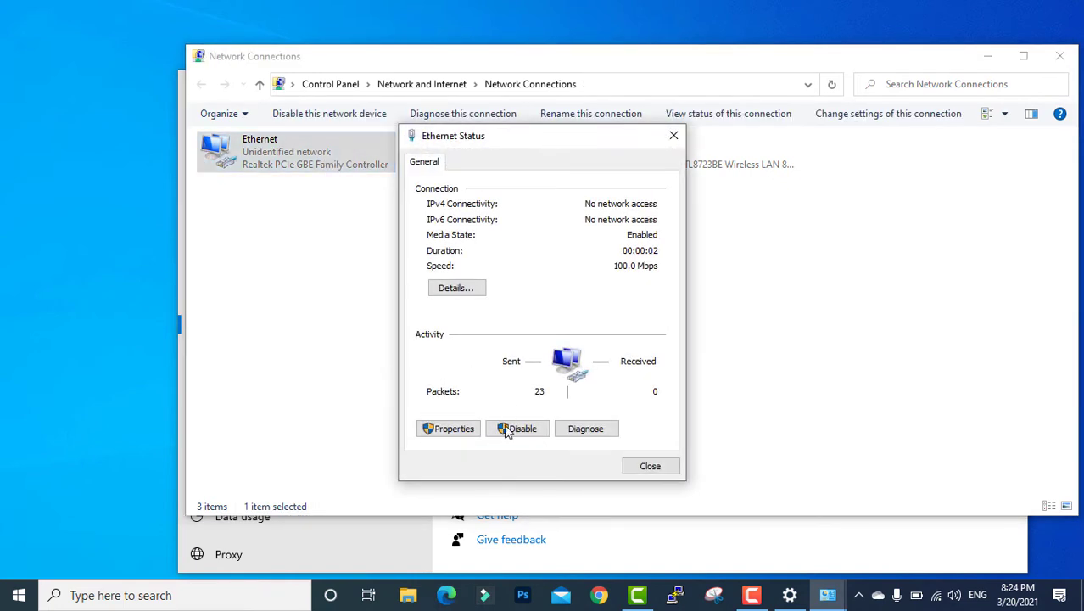
click(454, 429)
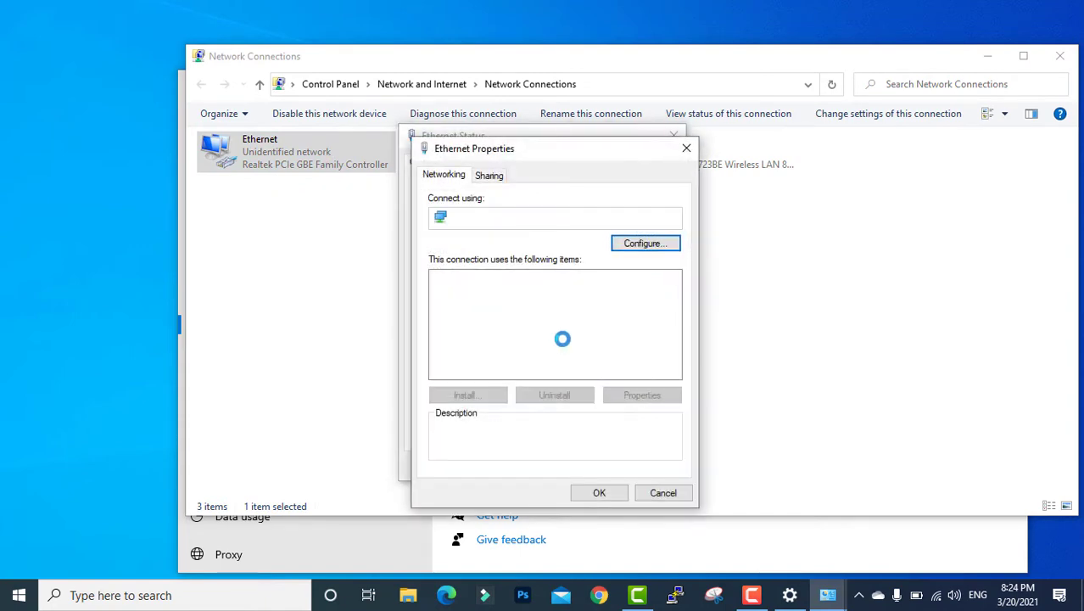
double_click(569, 321)
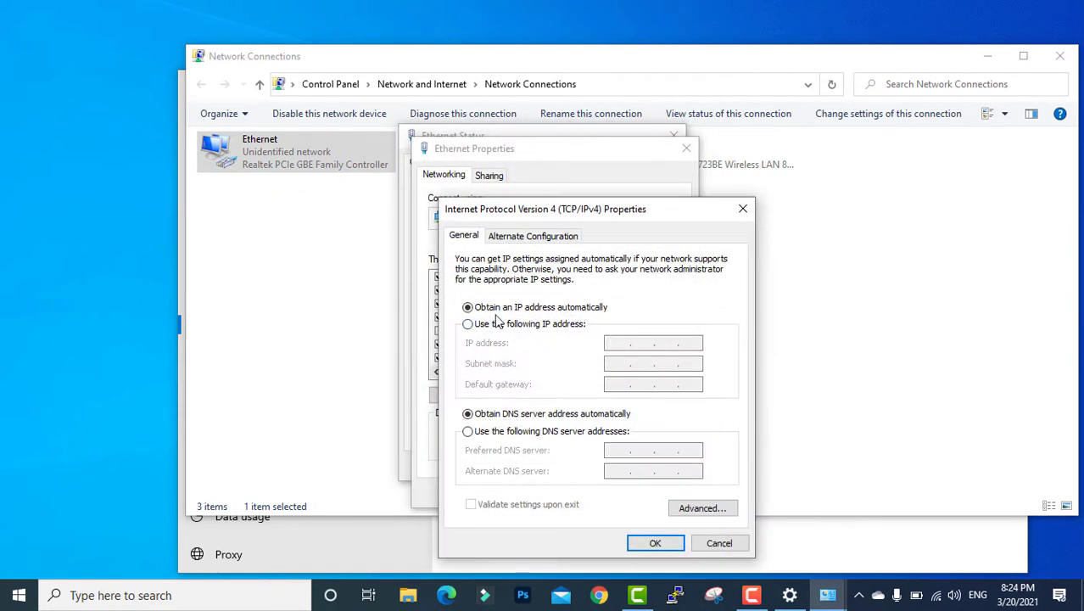
click(509, 324)
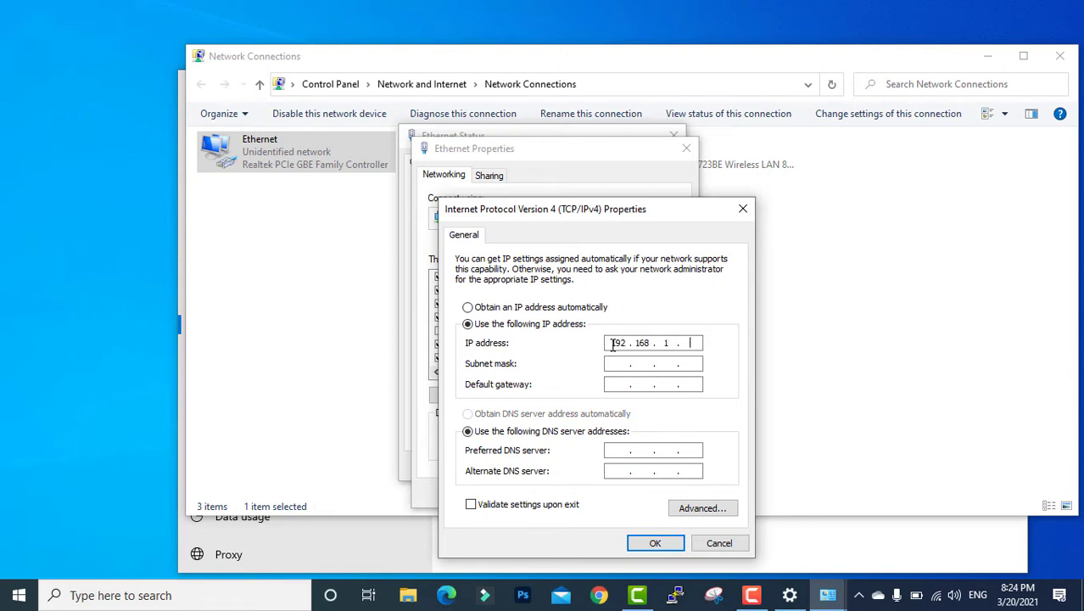
text(00)
click(629, 363)
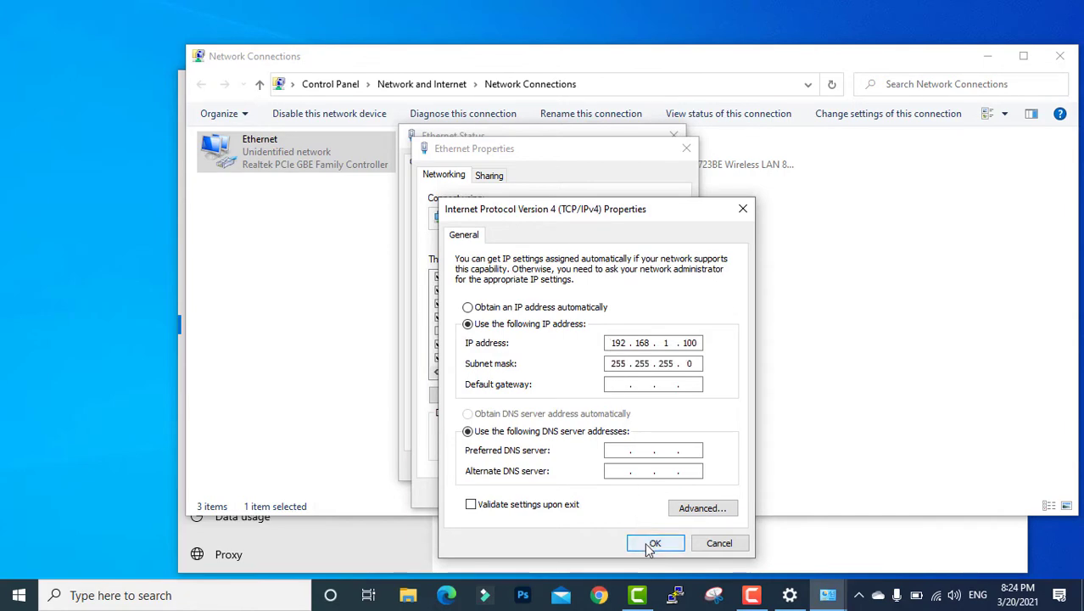
click(653, 543)
click(613, 497)
click(644, 468)
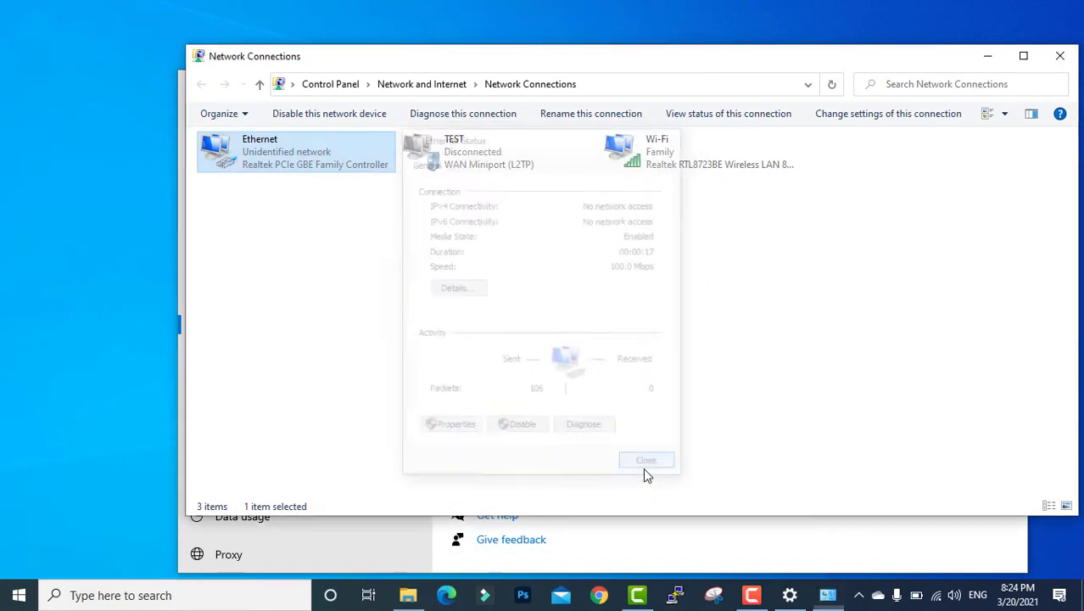
click(990, 57)
- Open Command Prompt and ping 192.168.1, stopping it when it goes unanswered
click(1010, 83)
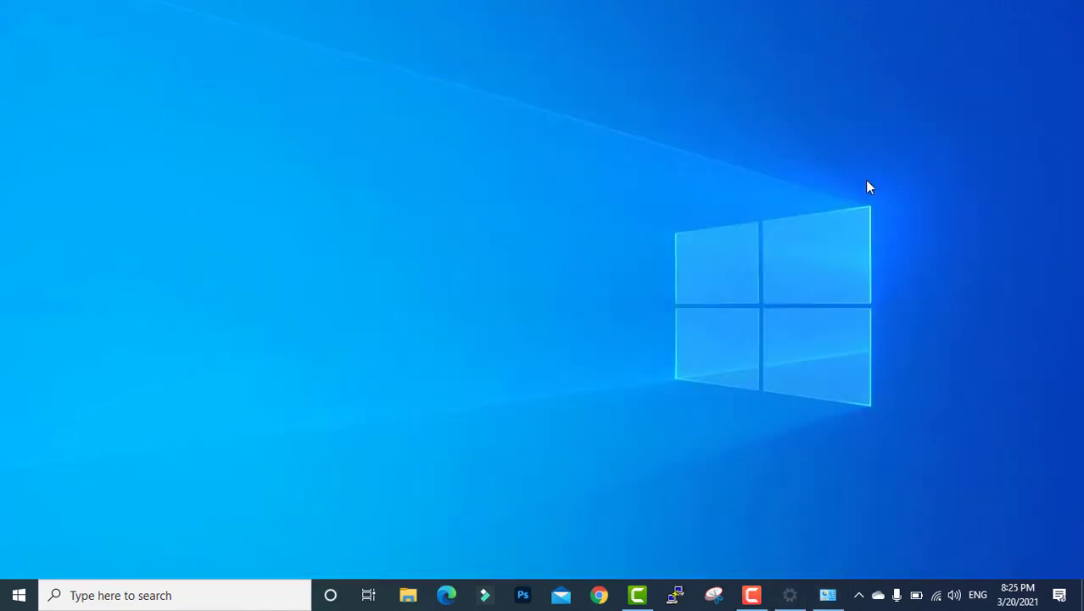
key(super+r)
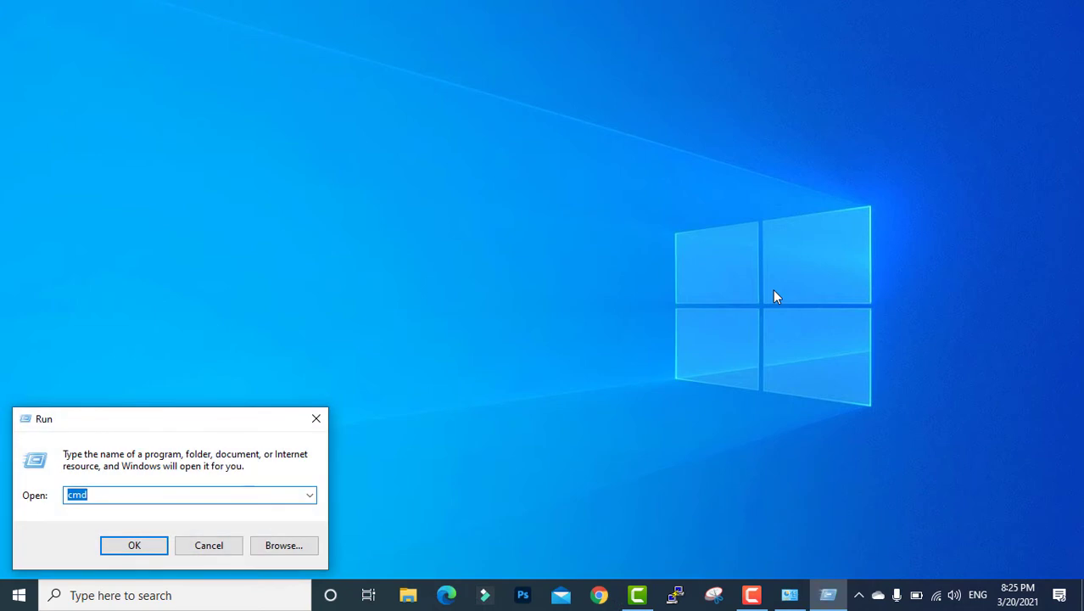
key(Return)
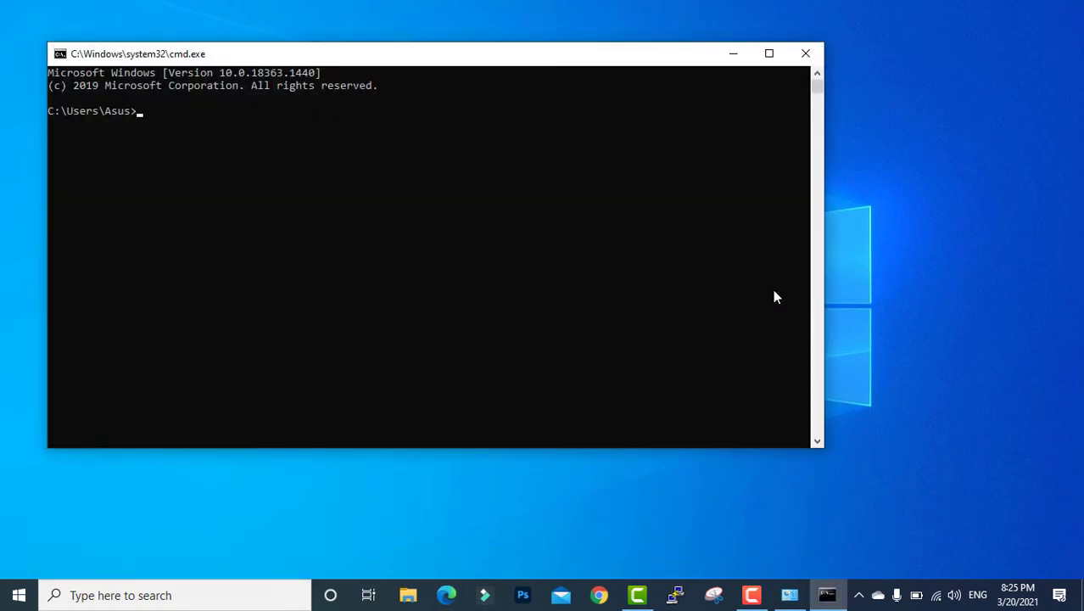
text(ping 192.168.1)
key(Return)
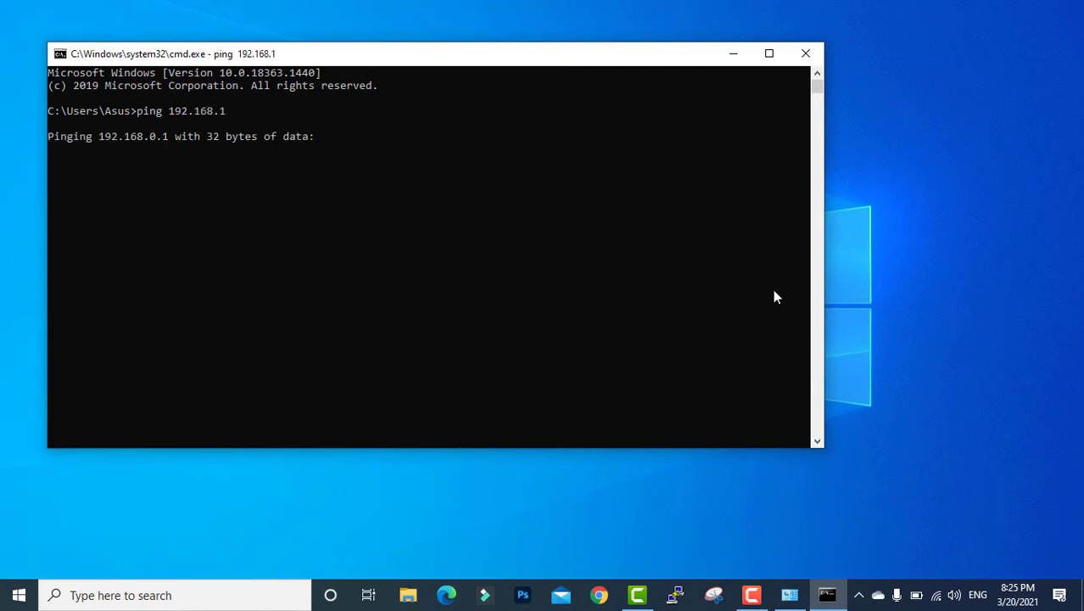
key(ctrl+c)
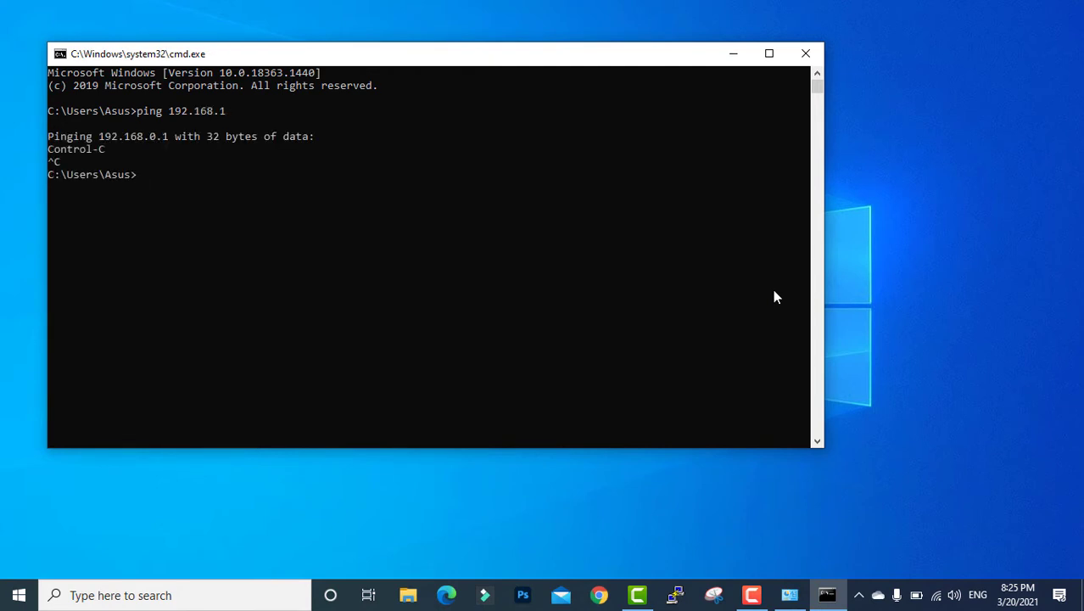
- Ping 192.168.1.20 and confirm the device replies
key(Up)
text(.20)
key(Return)
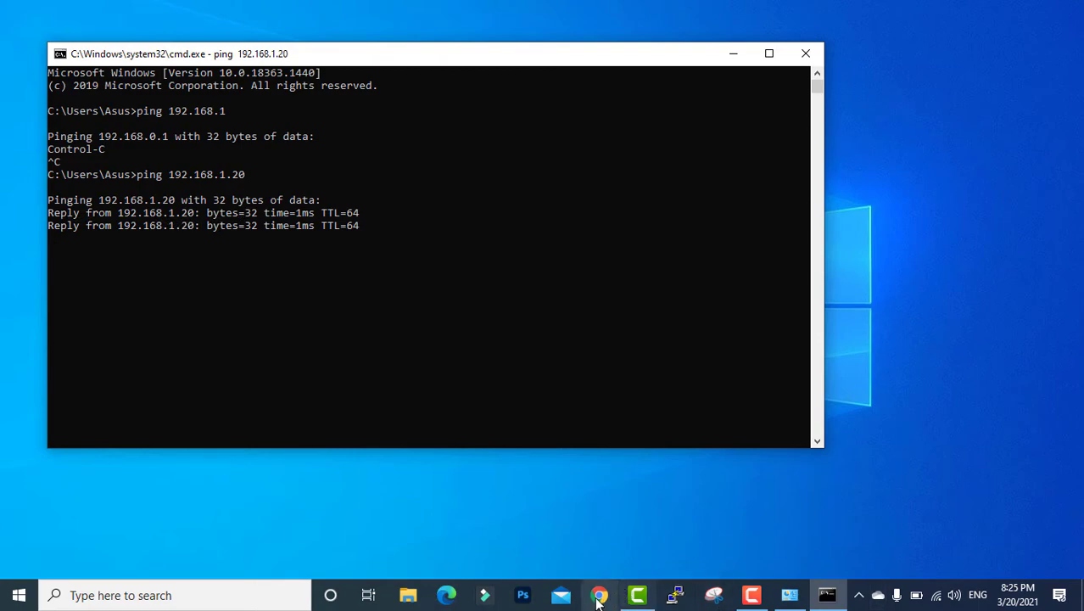
click(599, 595)
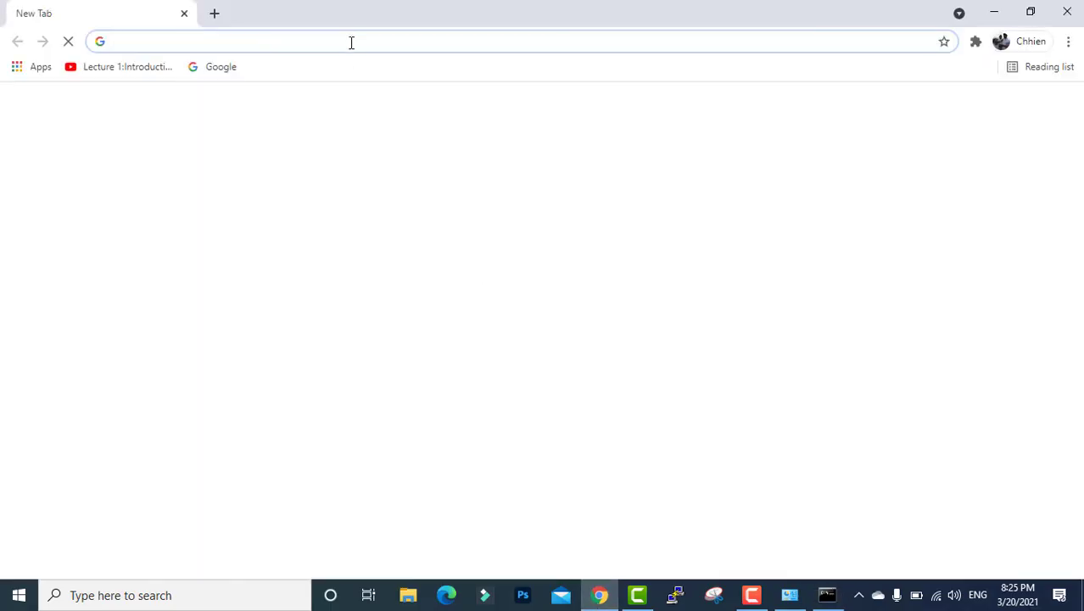
- Enter 192.168.1.20 in the Chrome address bar
click(352, 40)
text(192)
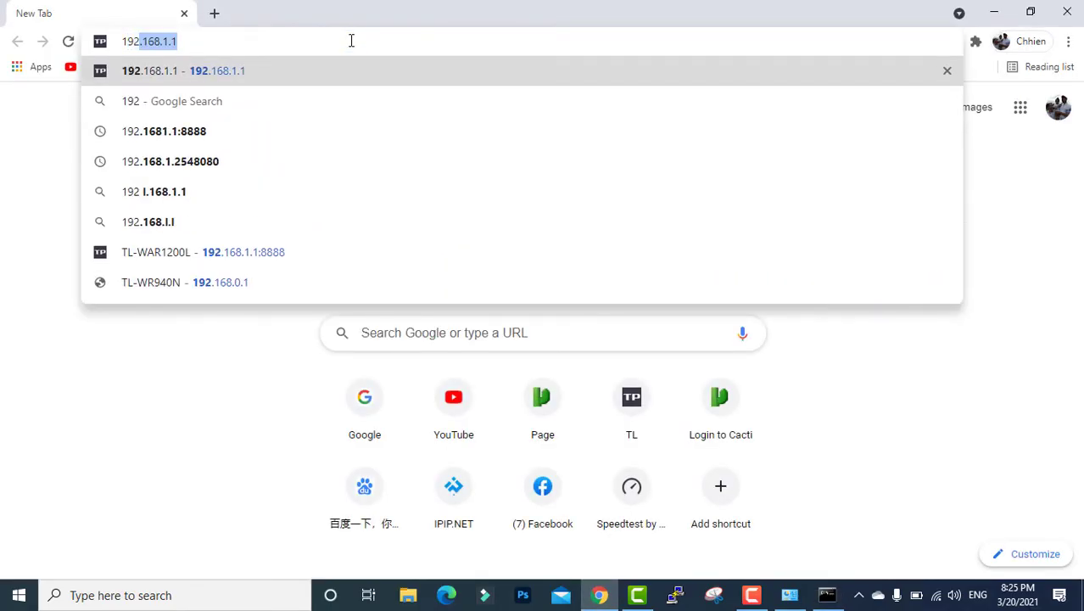
key(Right)
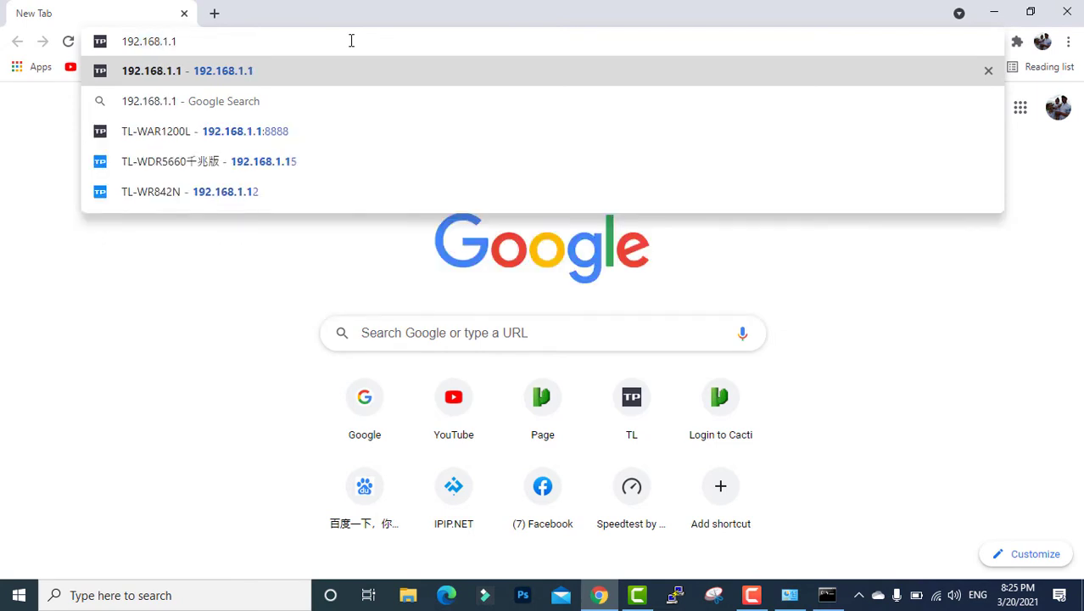
key(BackSpace)
text(20/system.cgi)
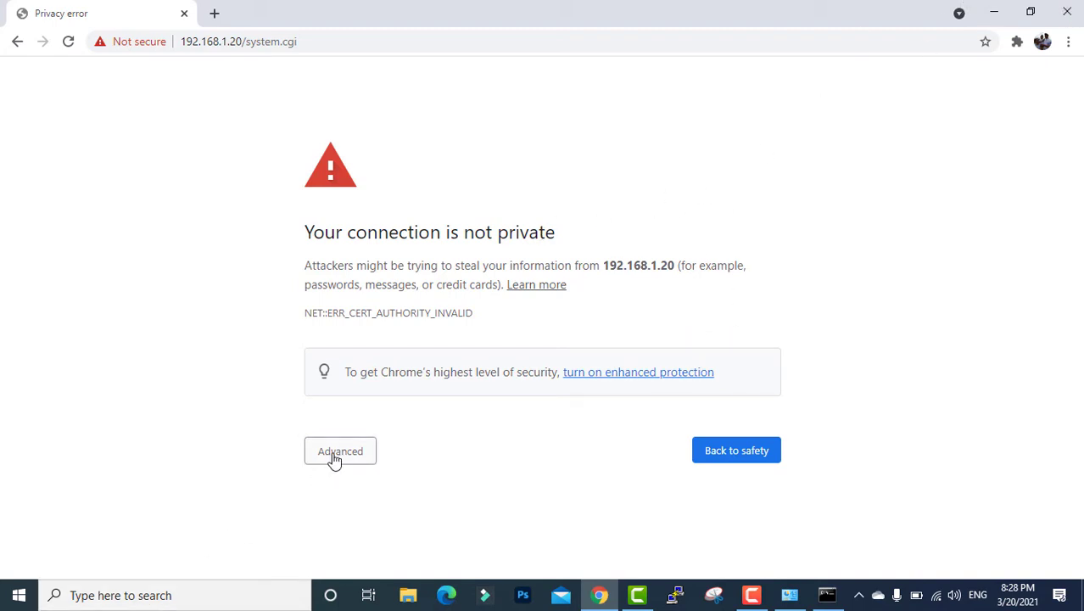
- Load 192.168.1.20 in a new tab and proceed past the certificate warning
click(218, 12)
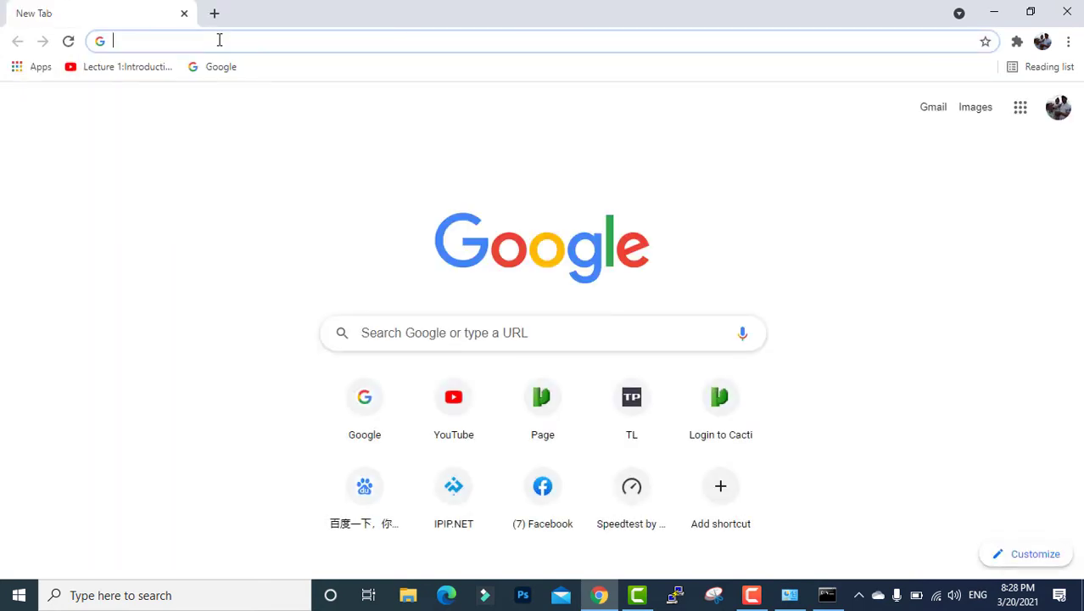
click(219, 40)
text(192)
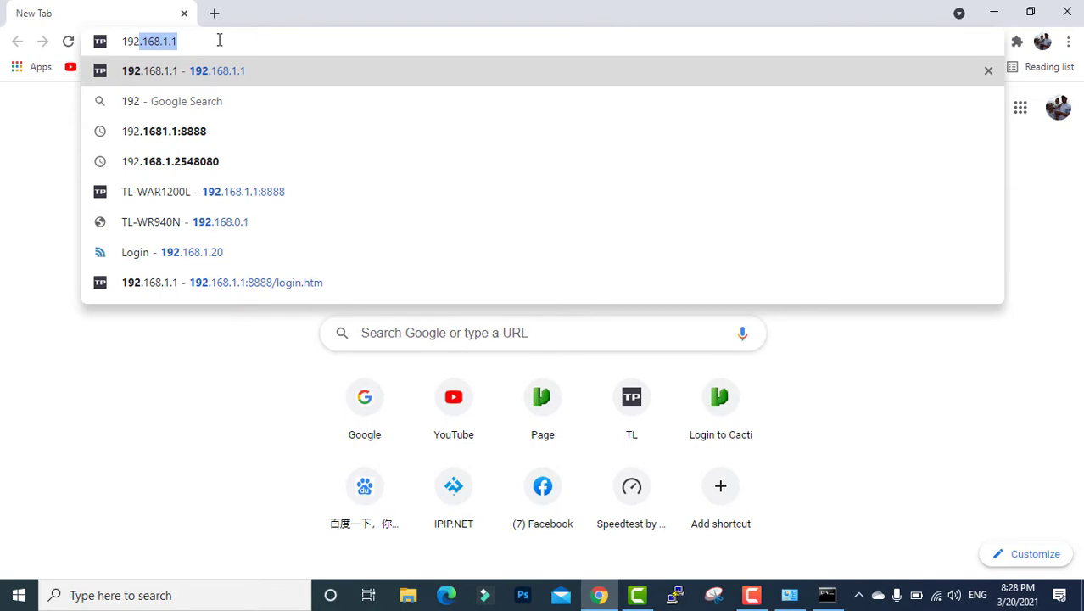
text(.168.1.)
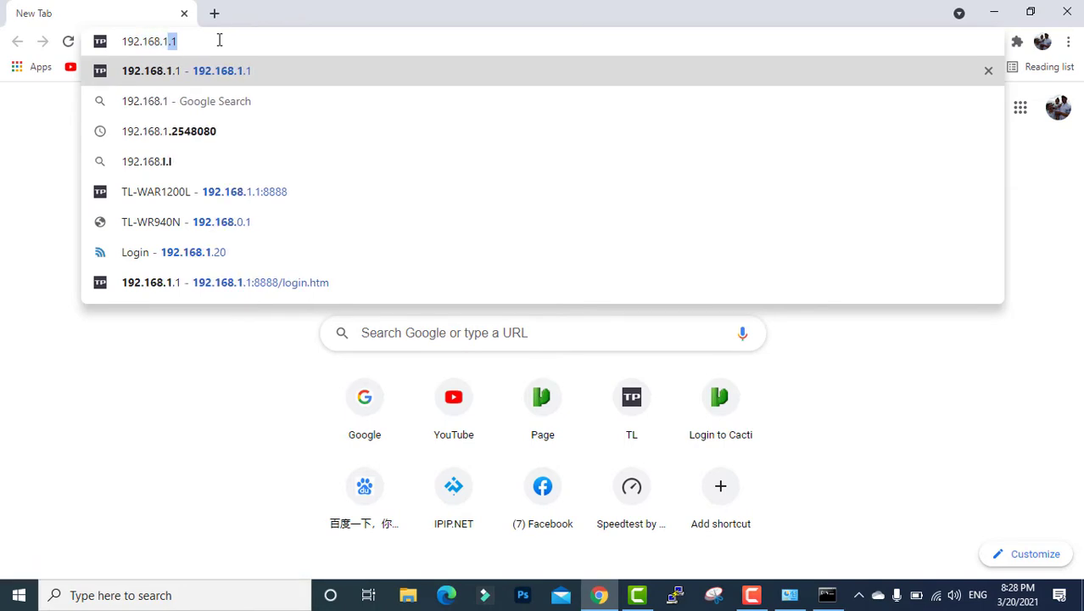
text(20)
key(Return)
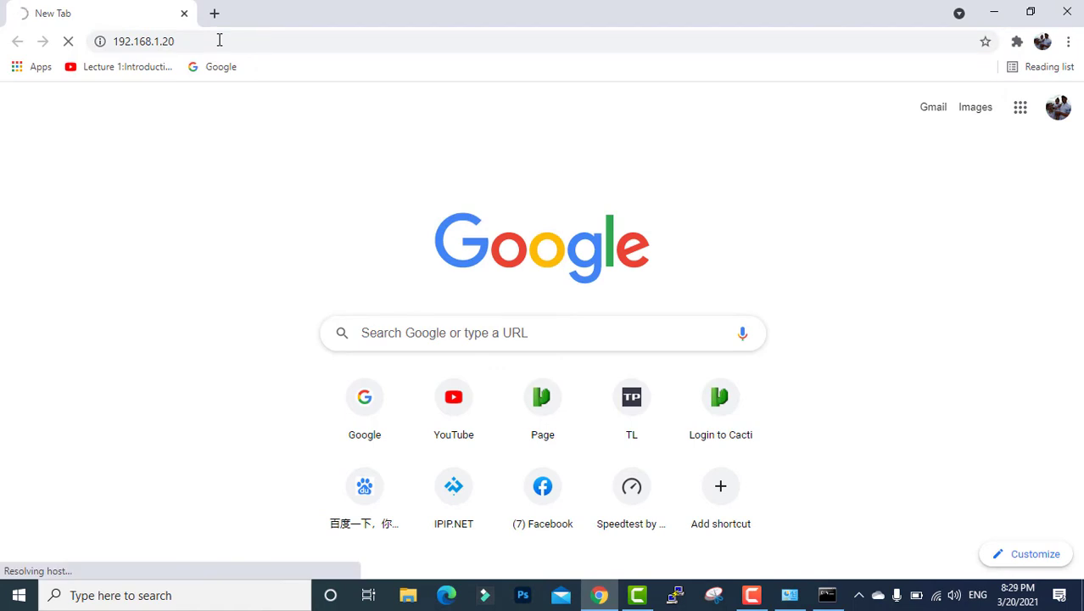
click(343, 457)
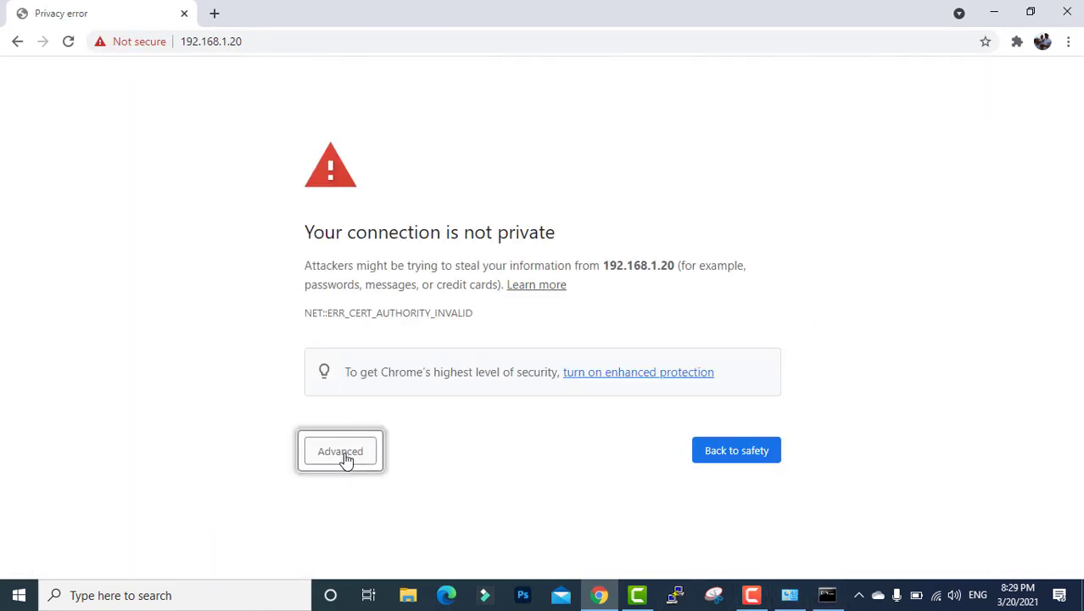
scroll(390, 500, down, 1)
click(404, 533)
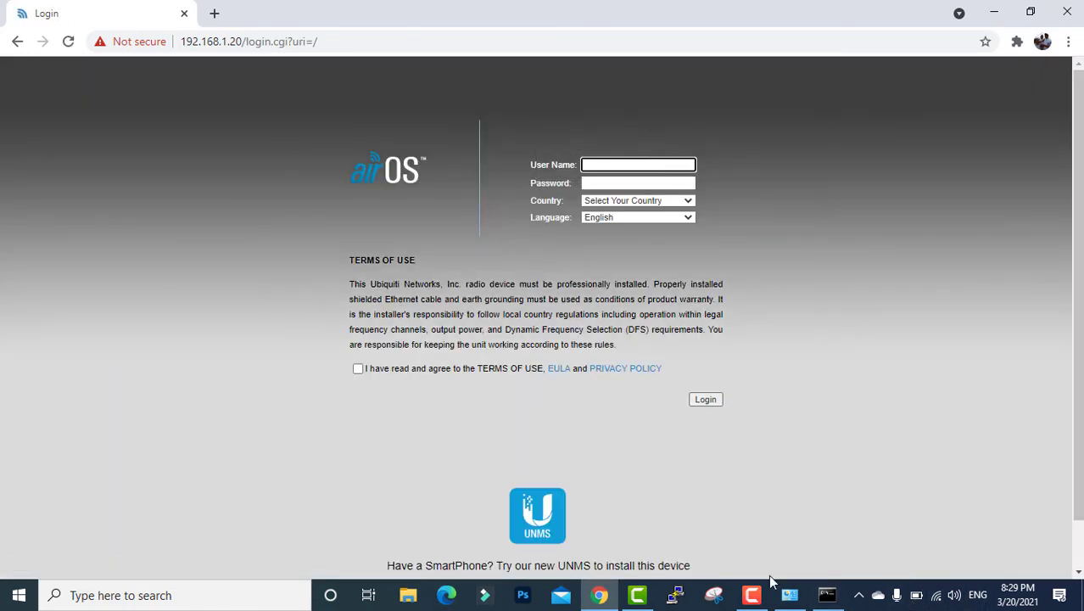
right_click(917, 596)
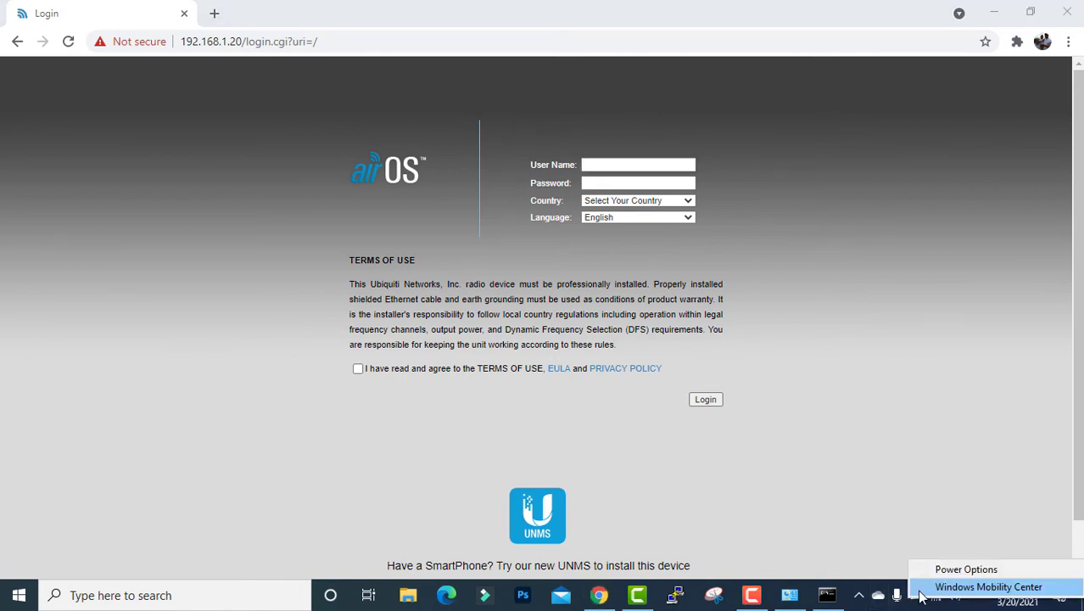
click(921, 590)
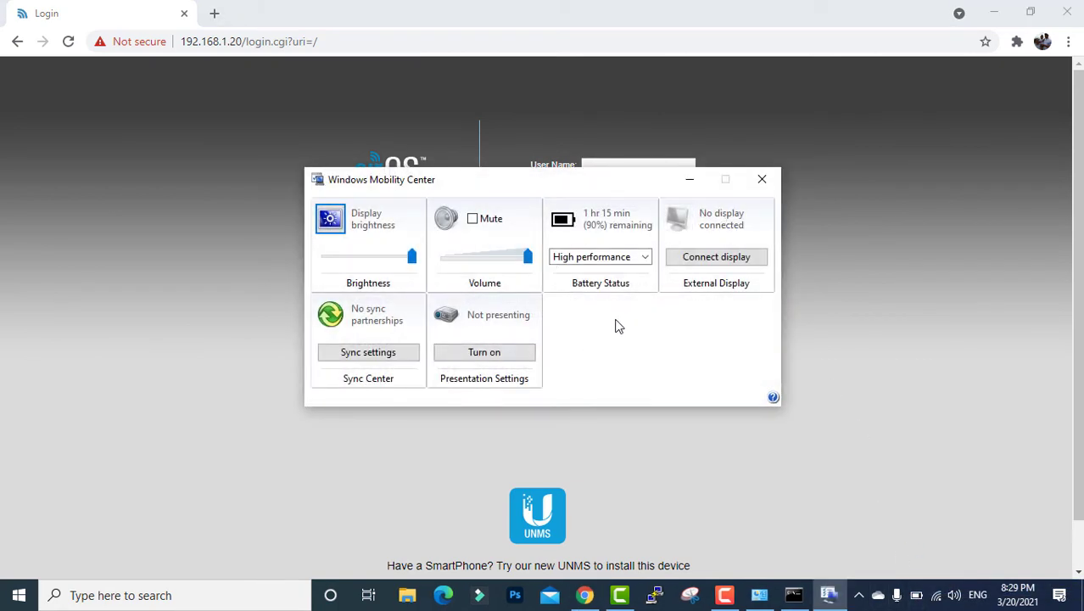
click(762, 181)
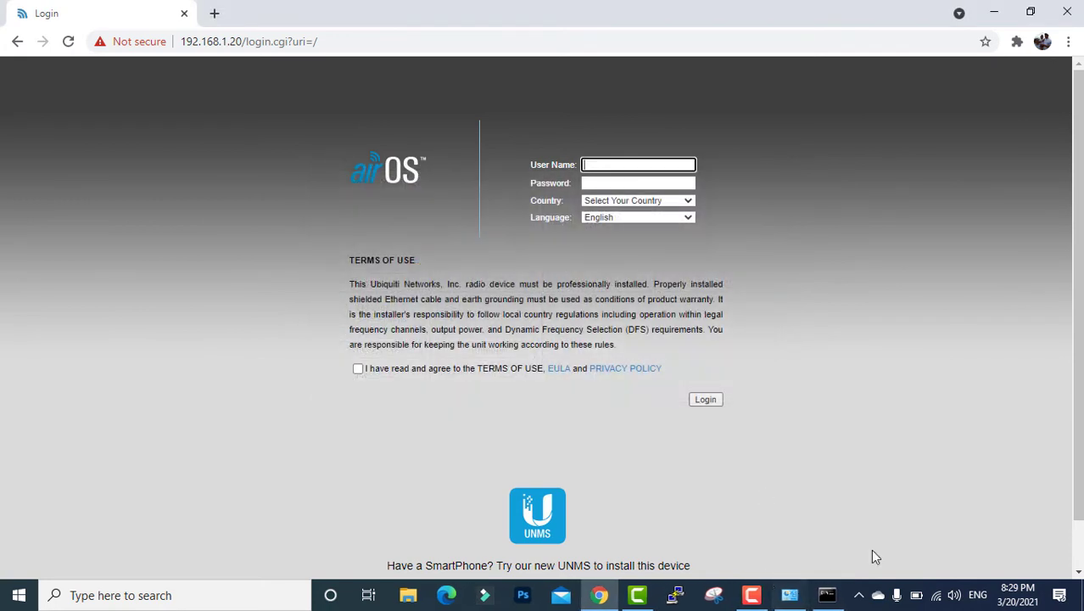
right_click(918, 599)
click(924, 565)
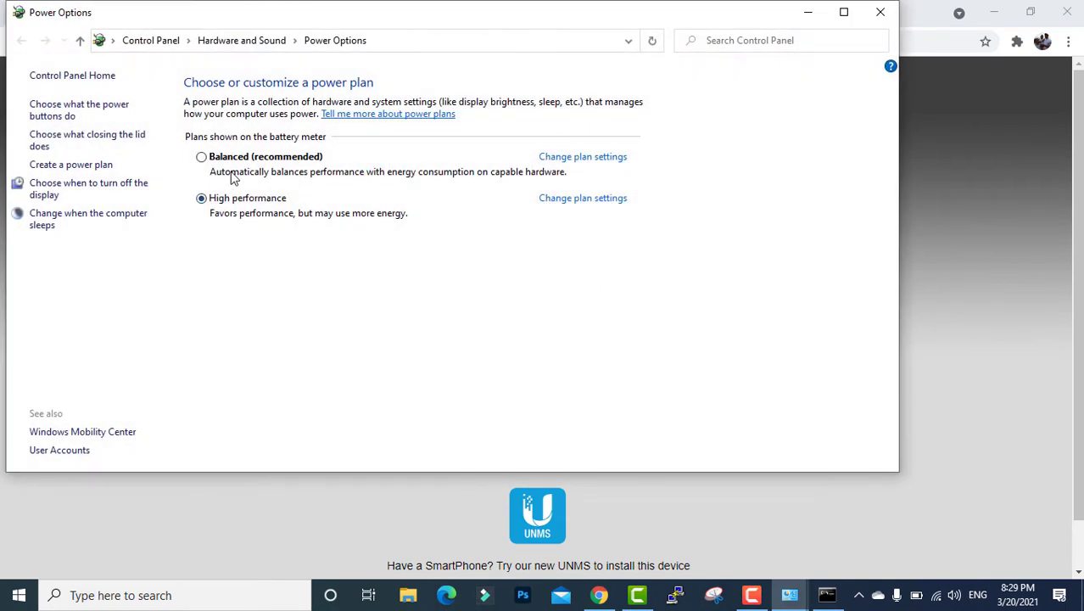
click(880, 12)
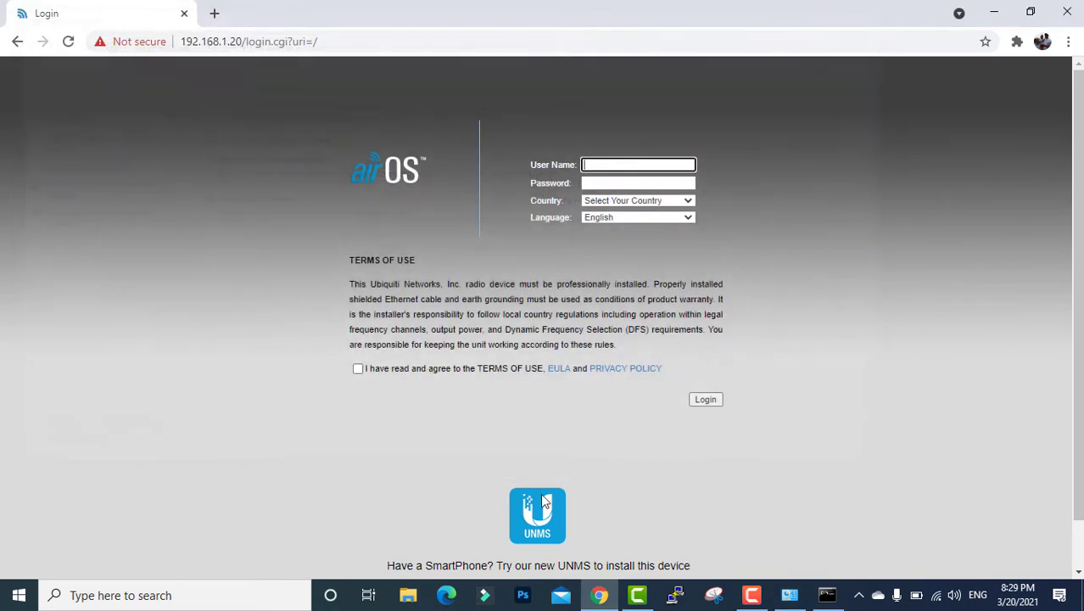
- Load 192.168.1.20 in a fresh tab and enter the default login credentials
click(214, 13)
click(184, 14)
text(192)
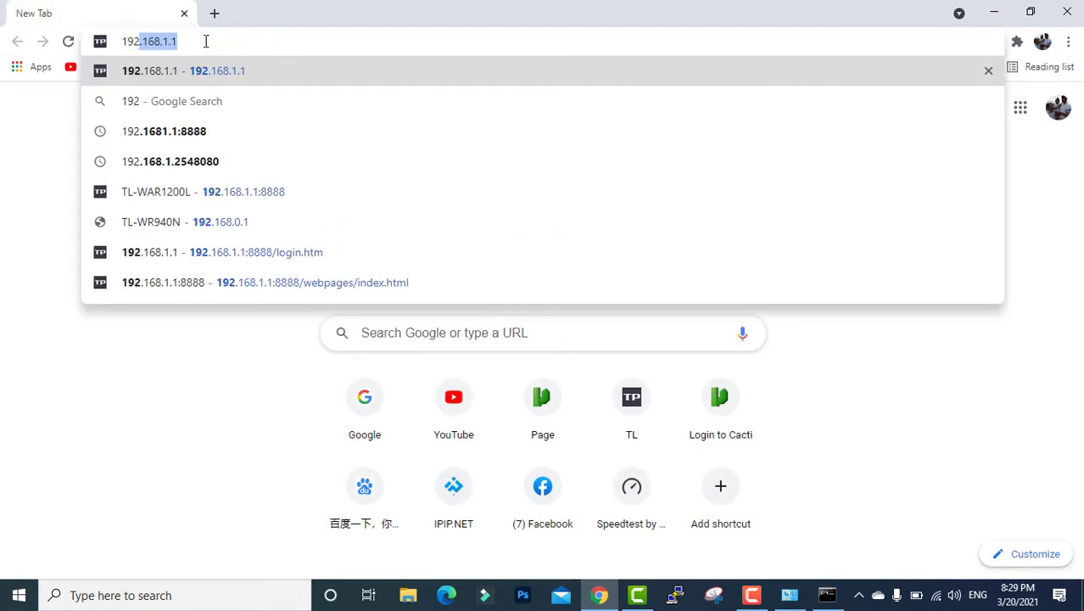
text(.168.1.20)
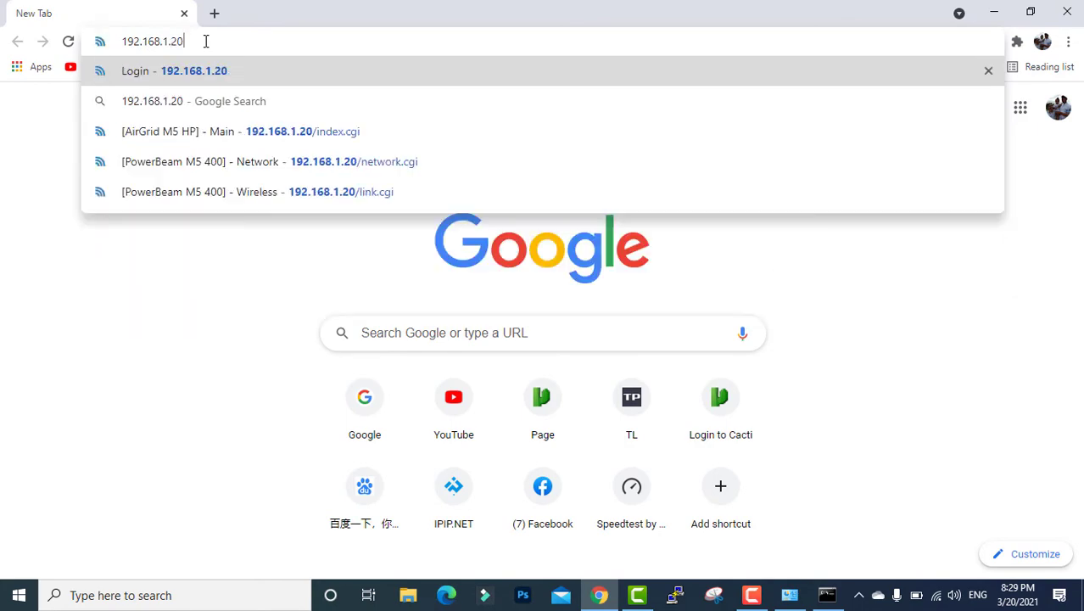
key(Return)
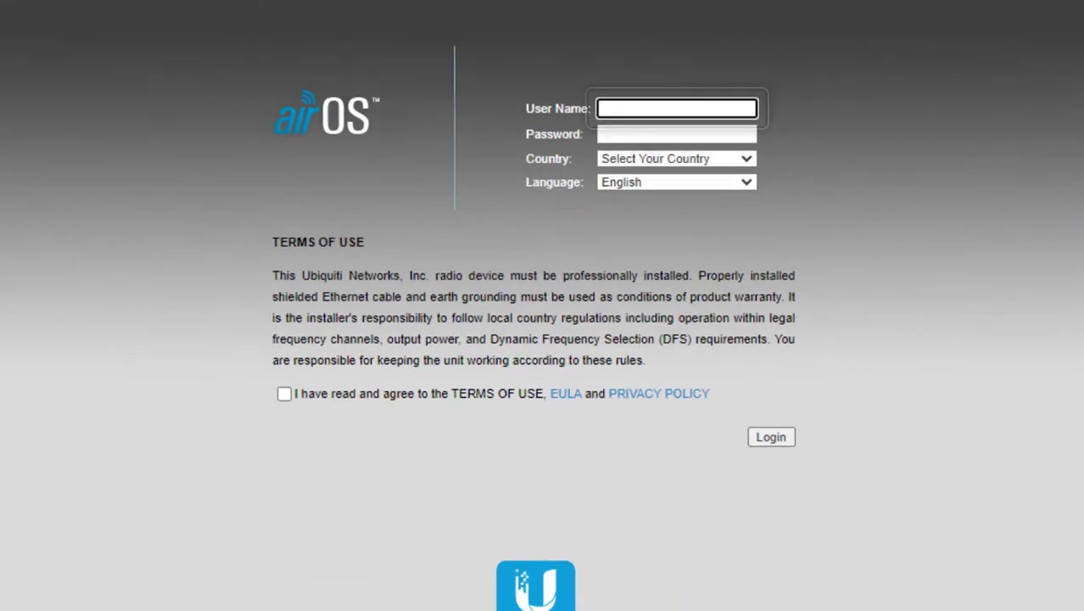
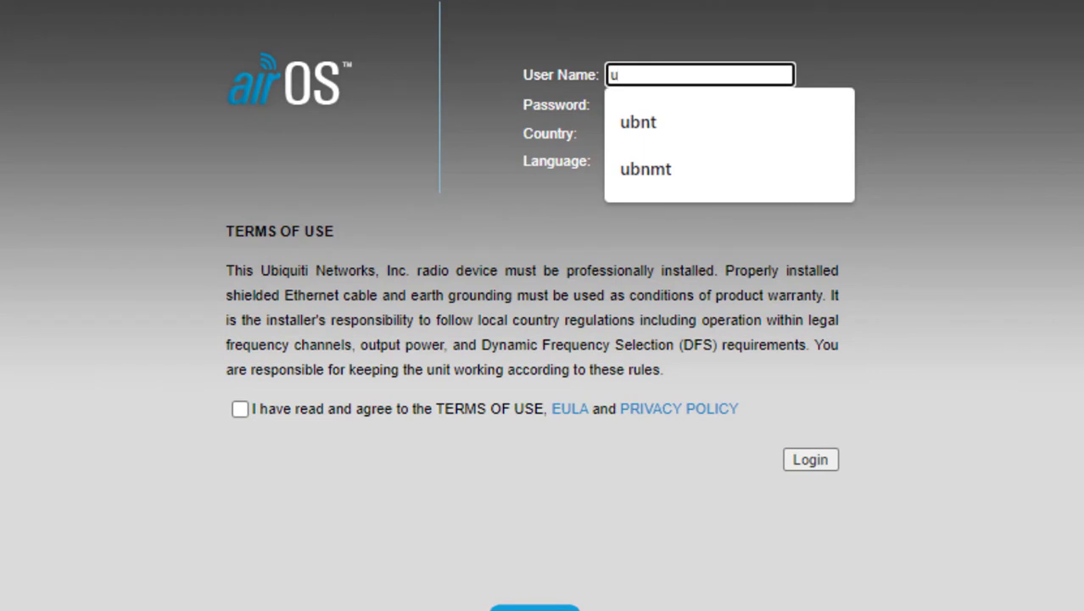
key(Tab)
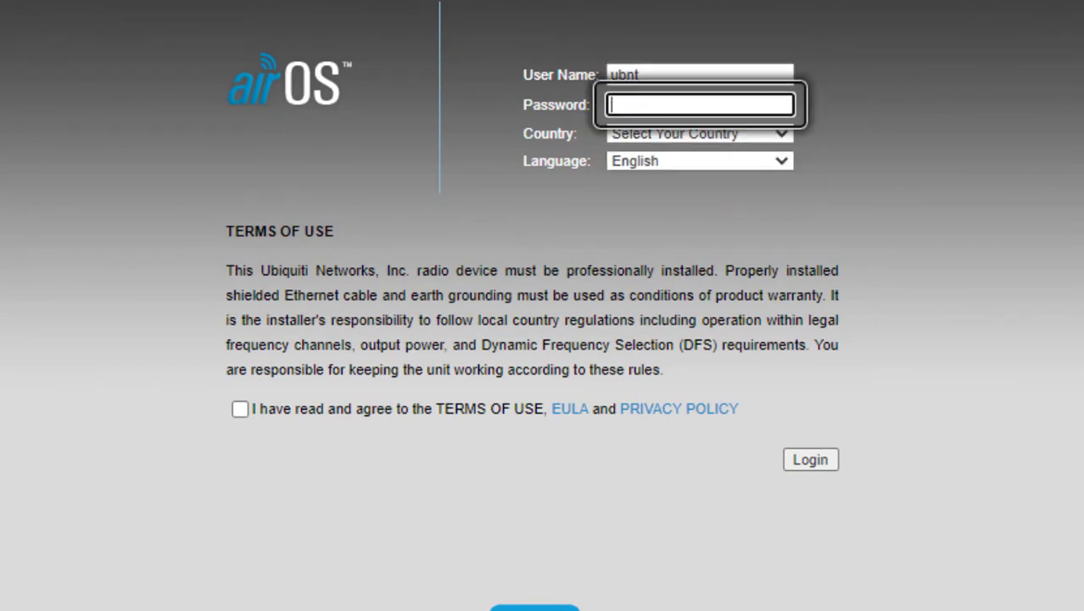
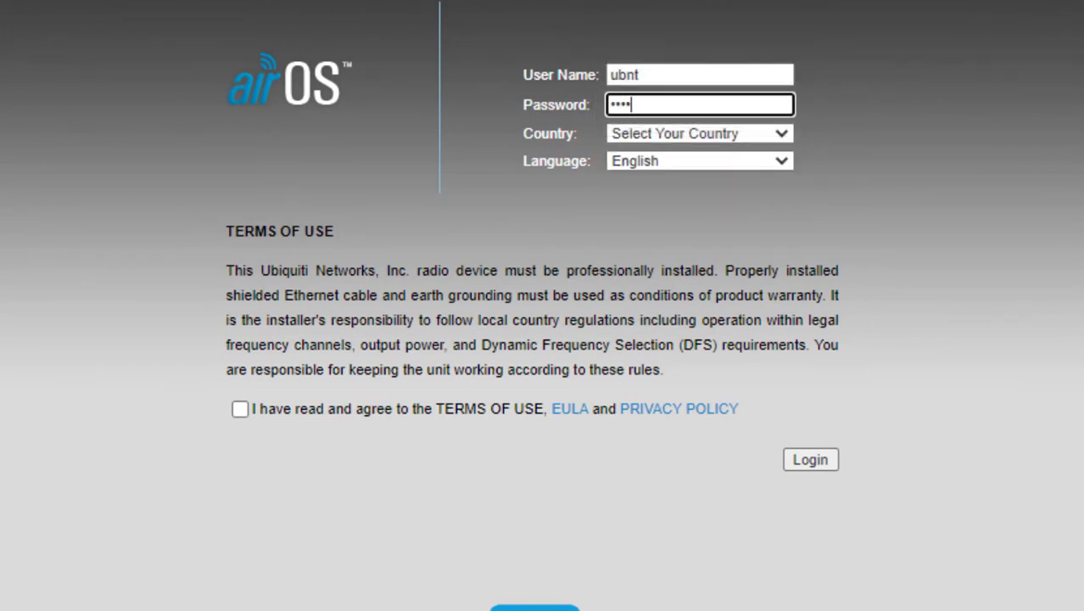
- Choose Canada as the country, accept the terms of use and log in
click(736, 133)
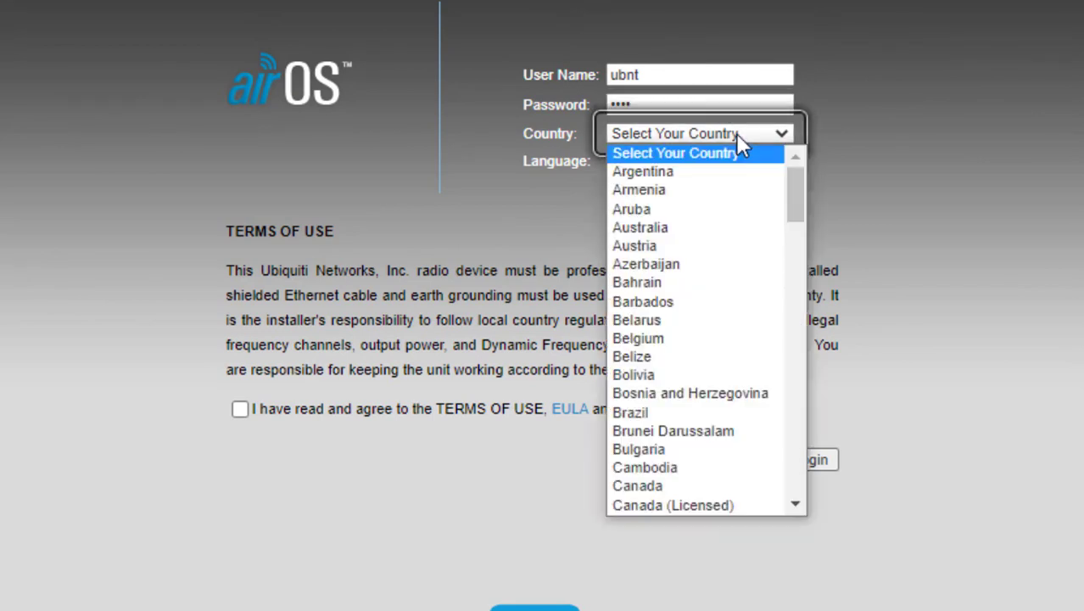
click(636, 485)
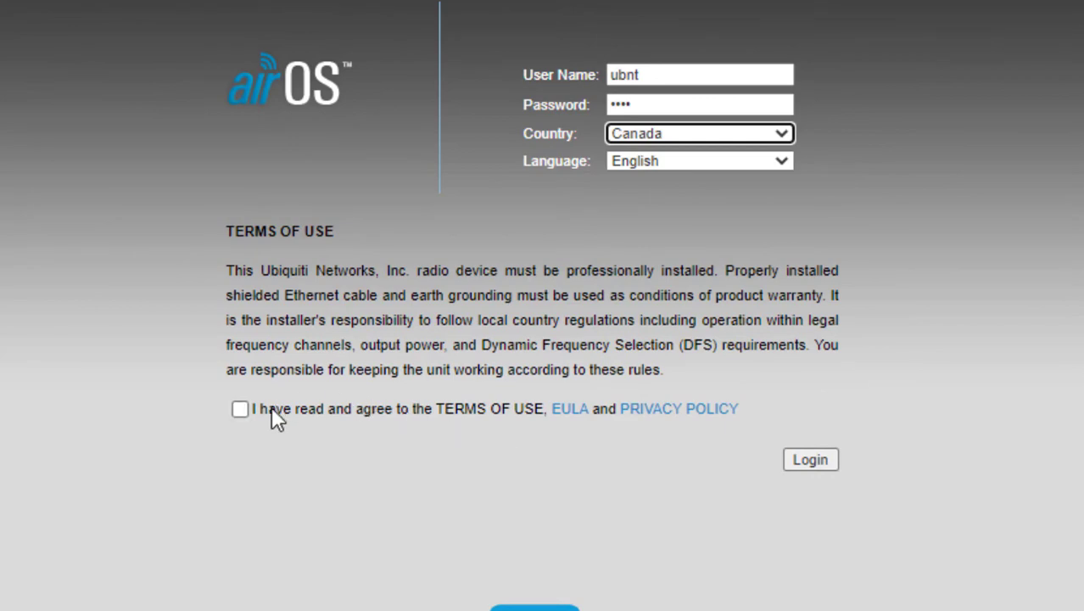
click(236, 413)
click(806, 459)
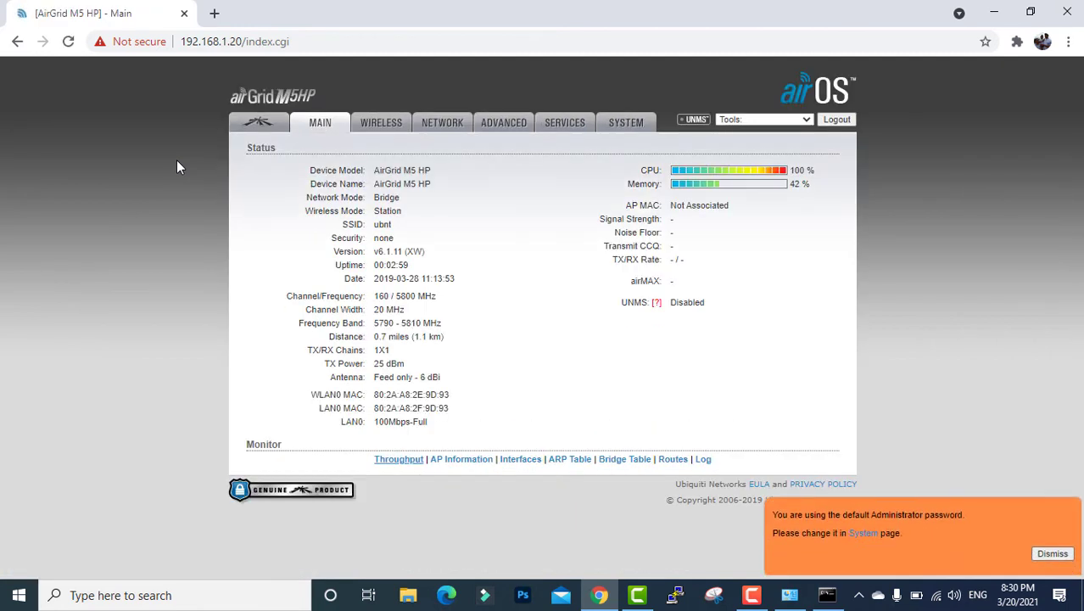
- Move from the airMAX page back to Main and on to the Wireless settings
click(245, 125)
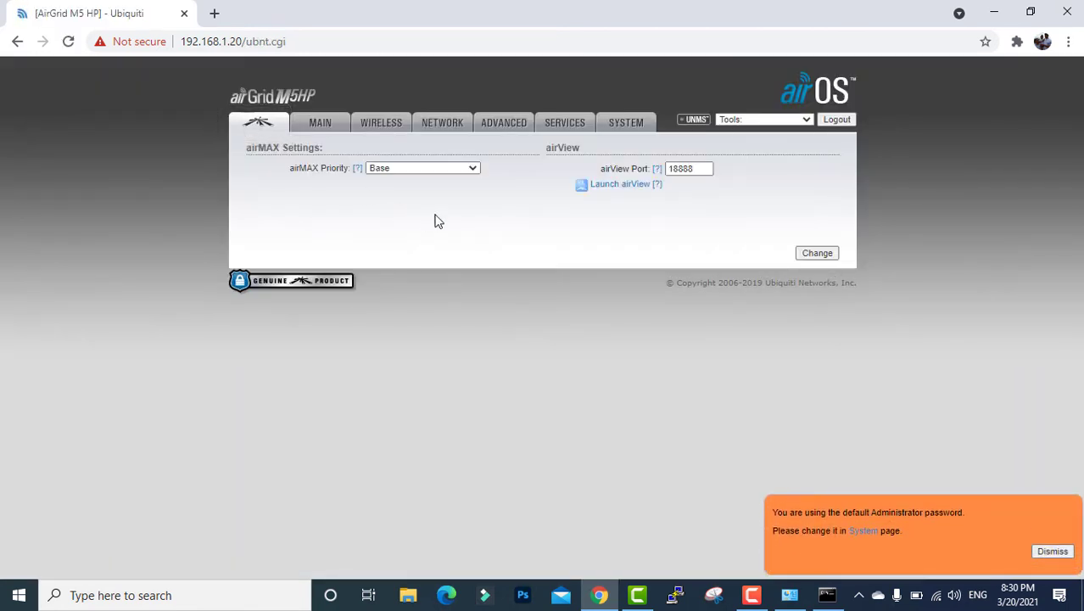
click(331, 122)
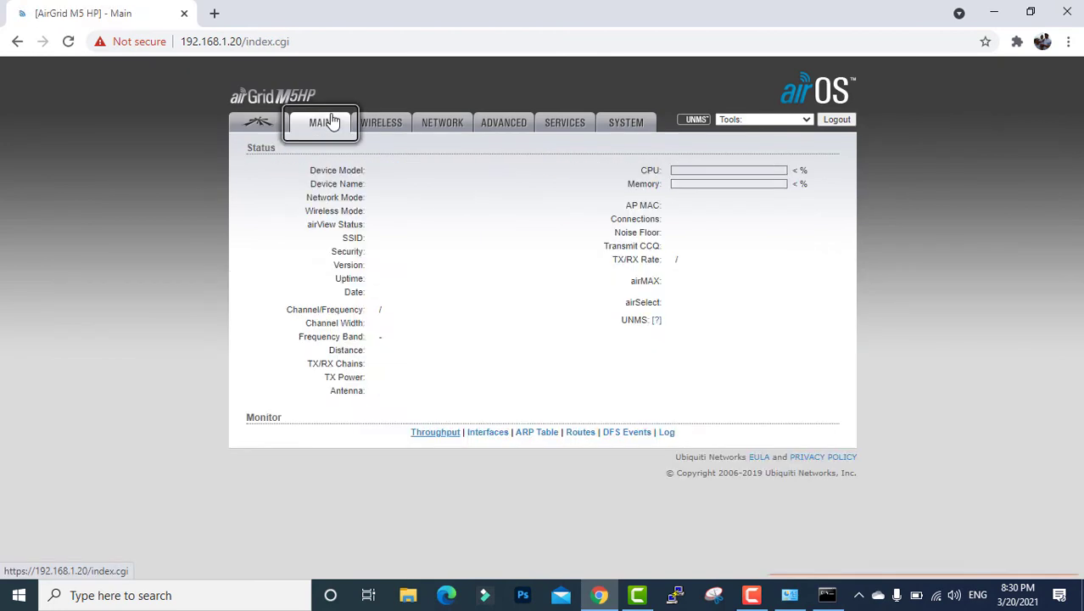
click(383, 131)
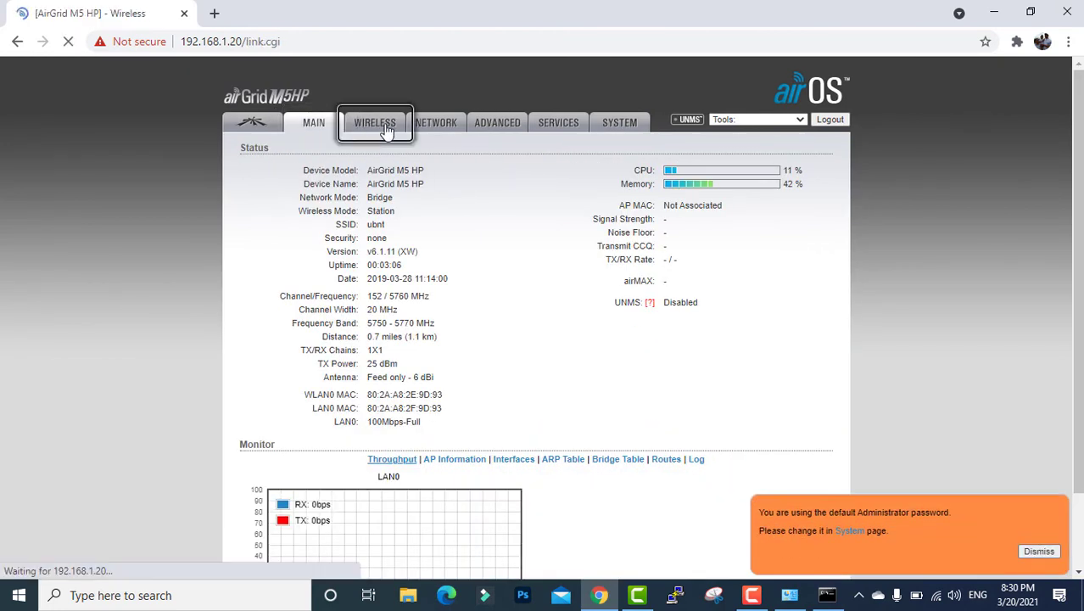
- Set wireless mode to Access Point with WDS enabled and SSID Building_B-AP
click(438, 178)
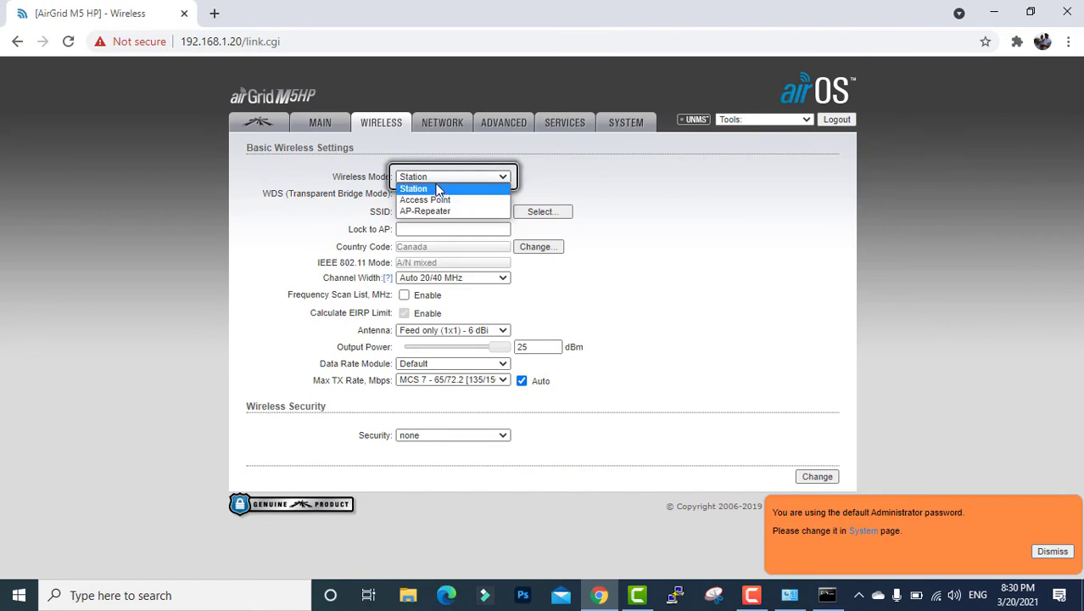
click(438, 204)
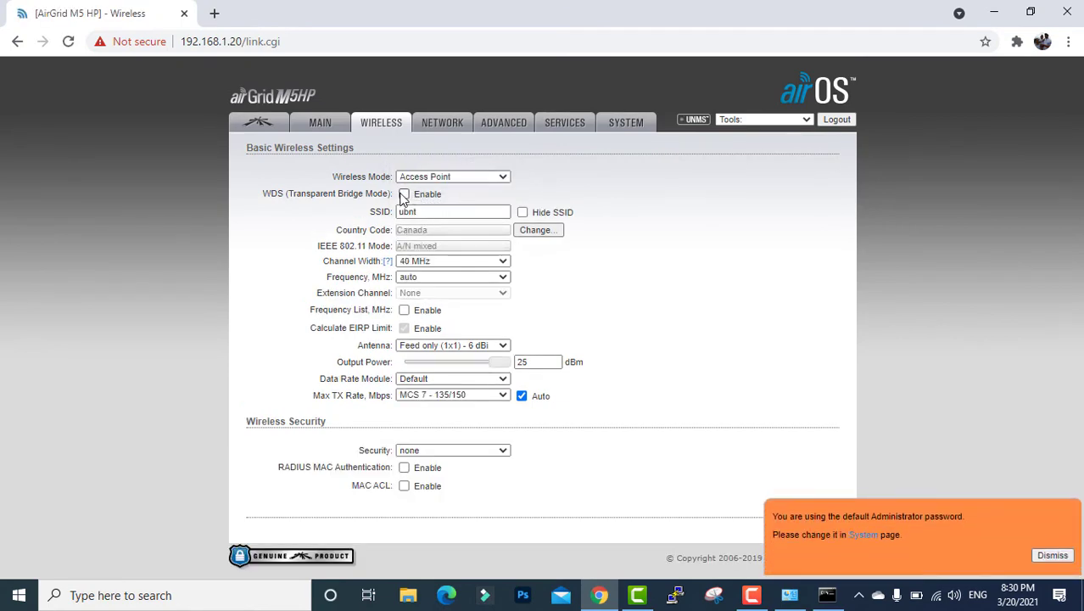
click(404, 194)
double_click(488, 210)
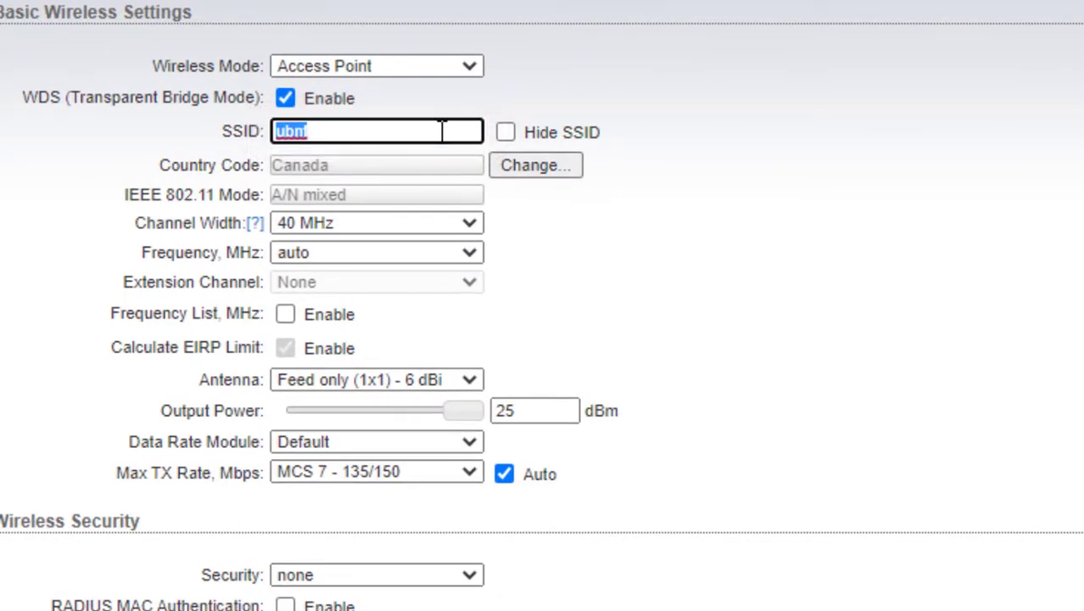
key(BackSpace)
text(Building_B)
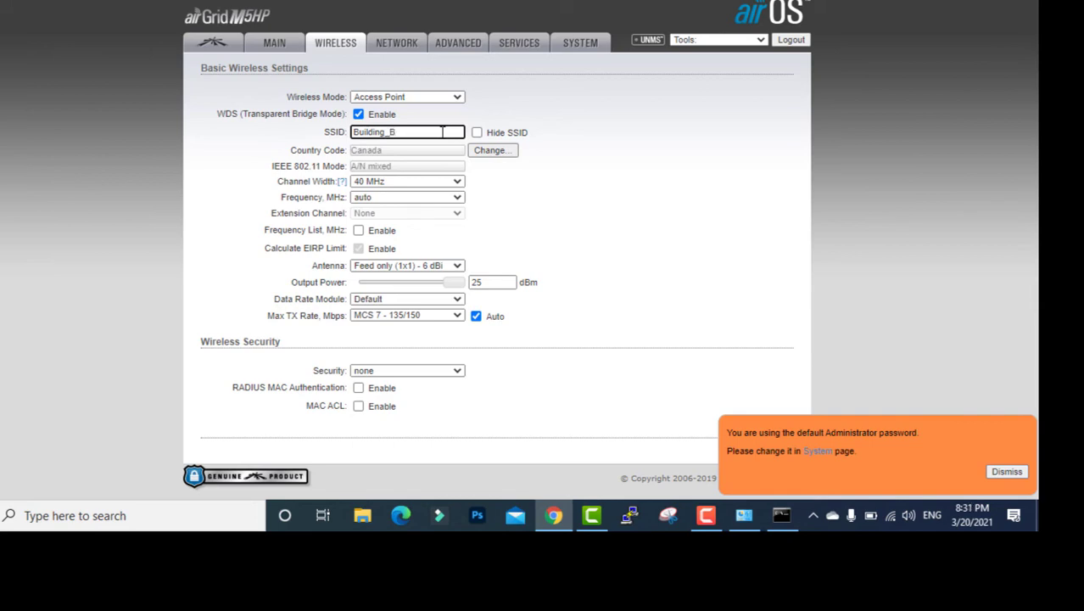
double_click(442, 131)
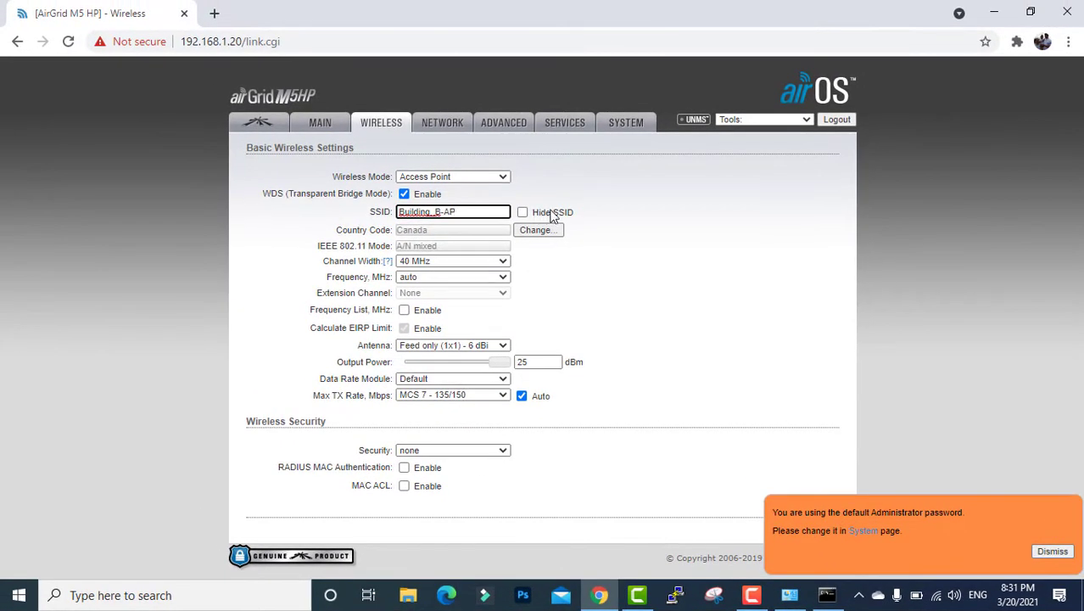
click(626, 199)
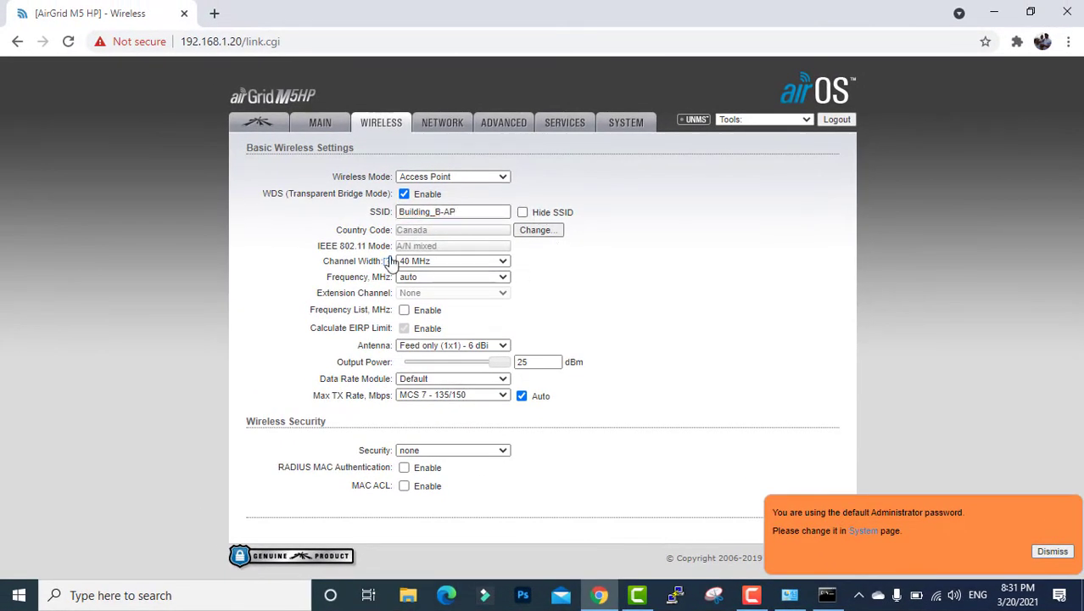
- Keep the channel width at 40 MHz and the Feed only 6 dBi antenna
click(453, 264)
click(453, 271)
click(449, 346)
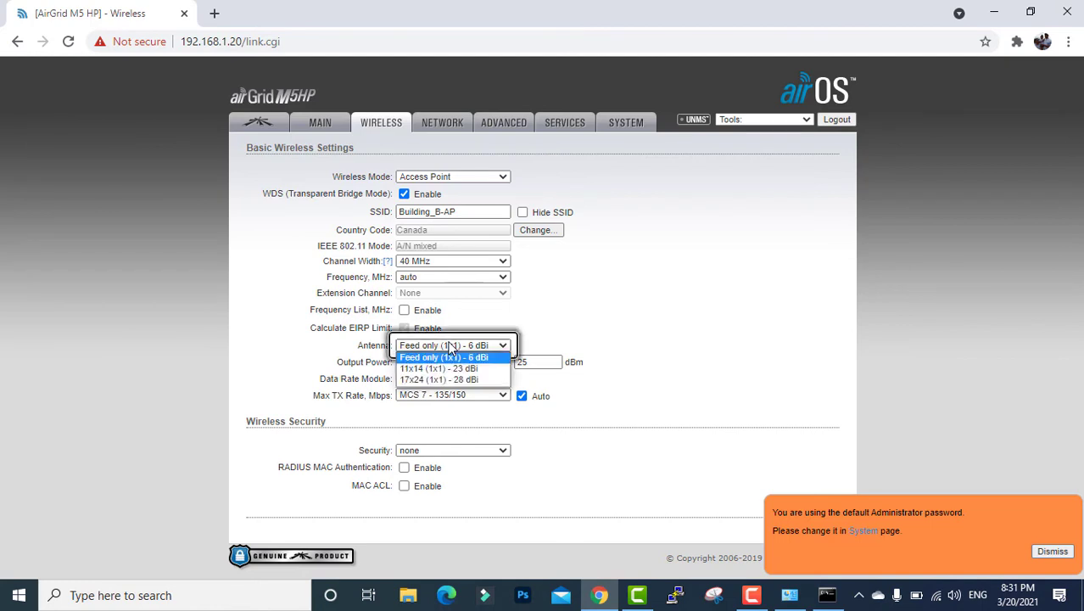
click(454, 357)
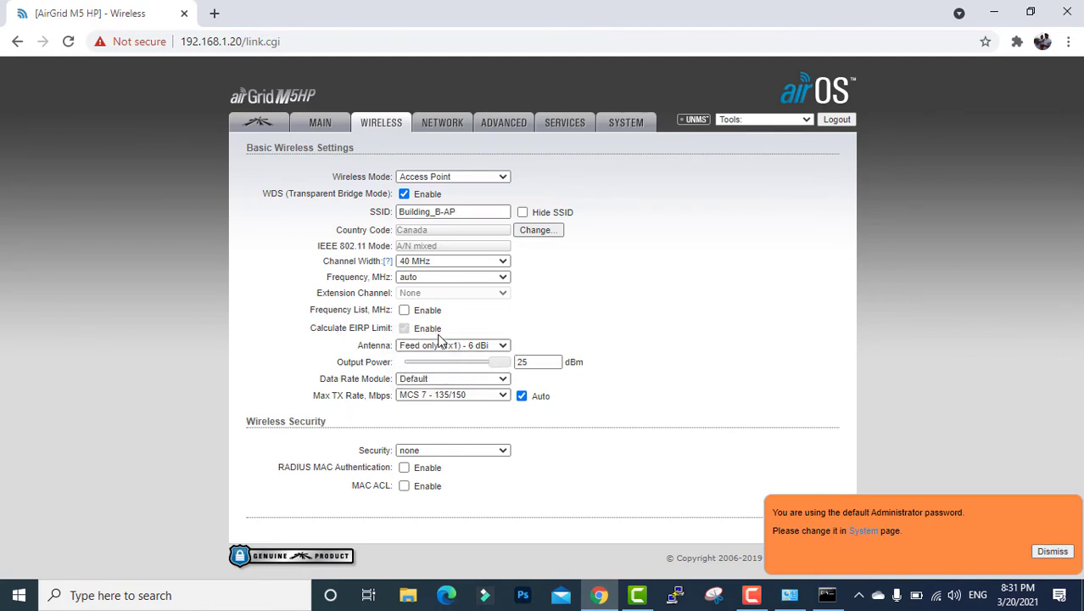
click(443, 452)
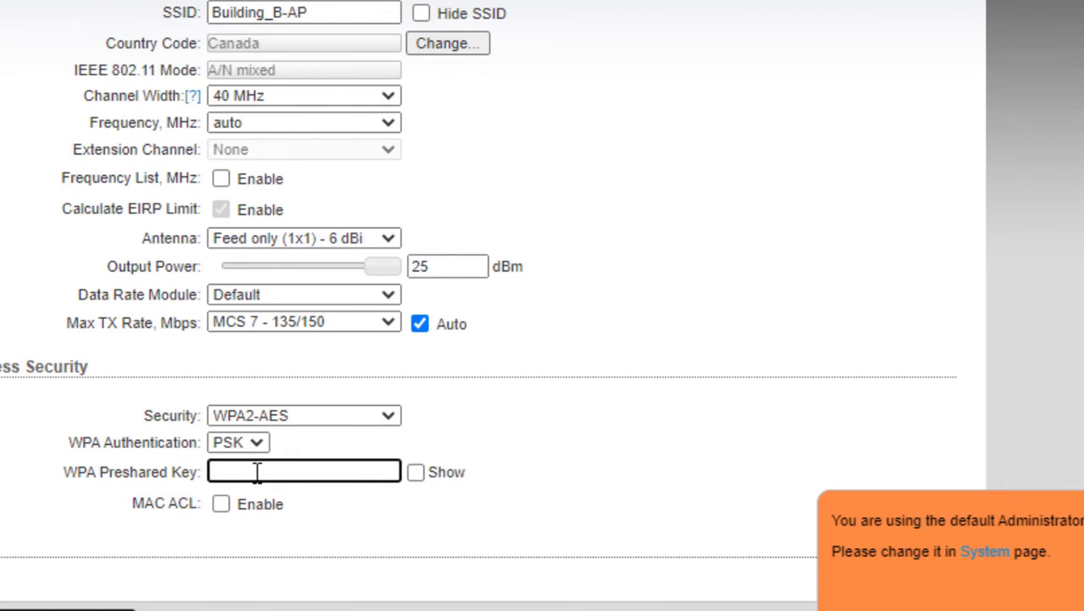
- Show the WPA preshared key in plain text and enter the preshared key
click(415, 473)
click(300, 473)
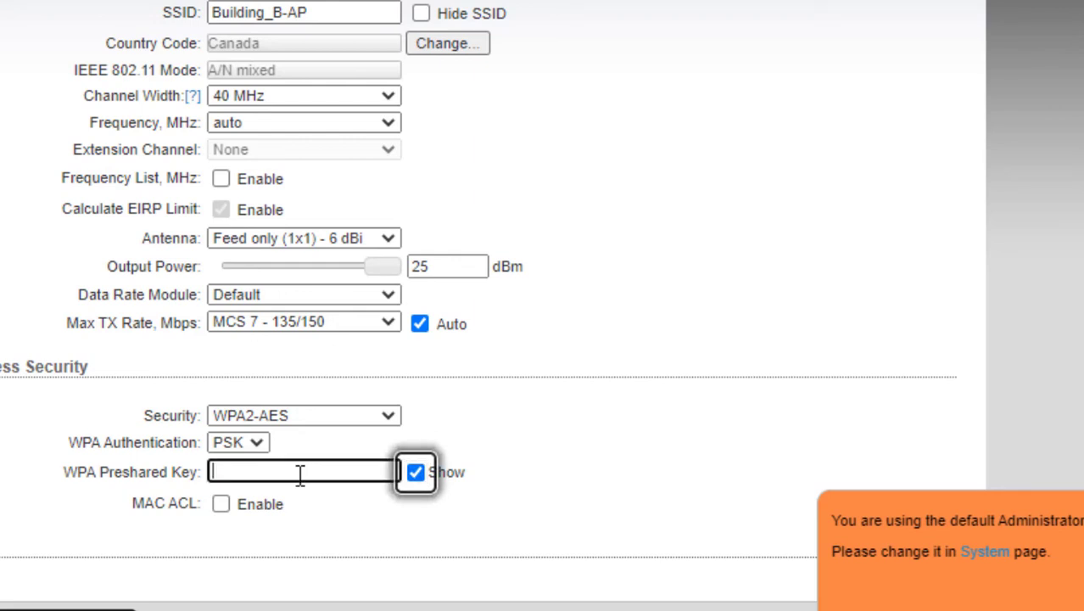
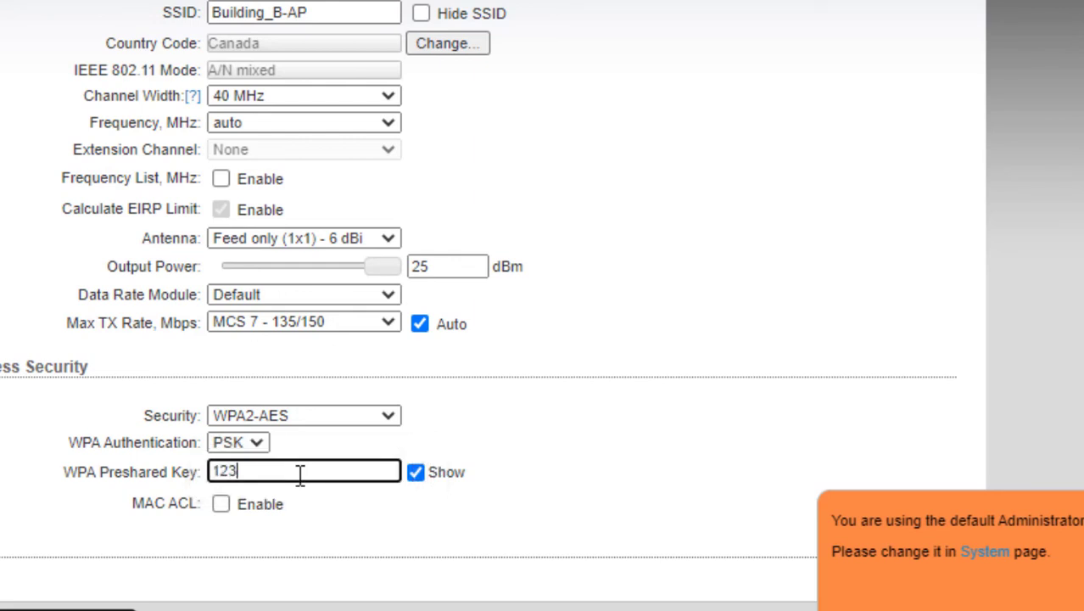
click(1076, 505)
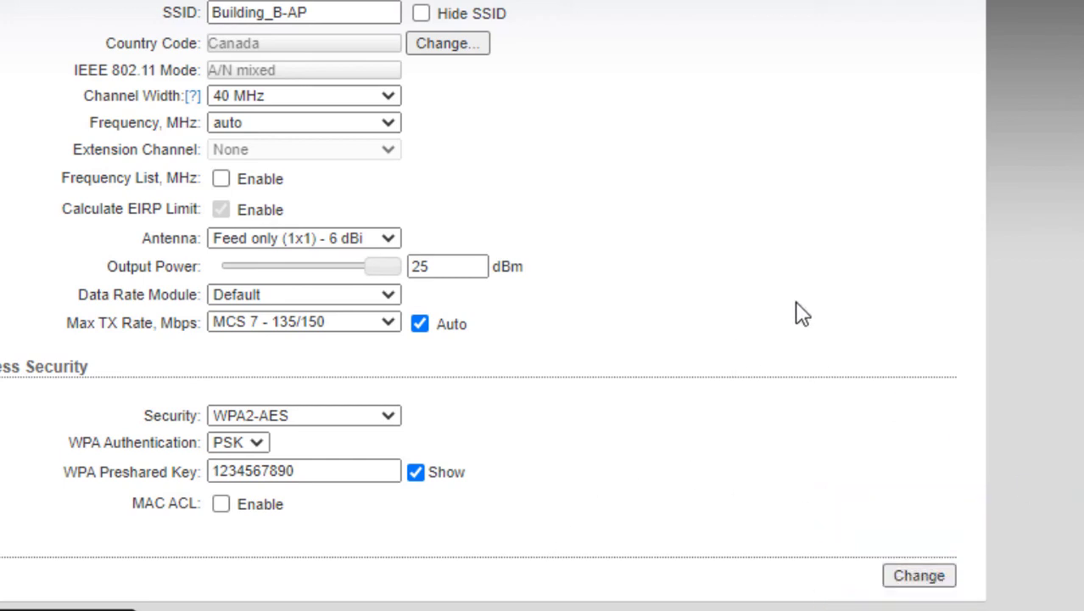
- Replace the admin password: enter the current password, then the new password twice
click(929, 576)
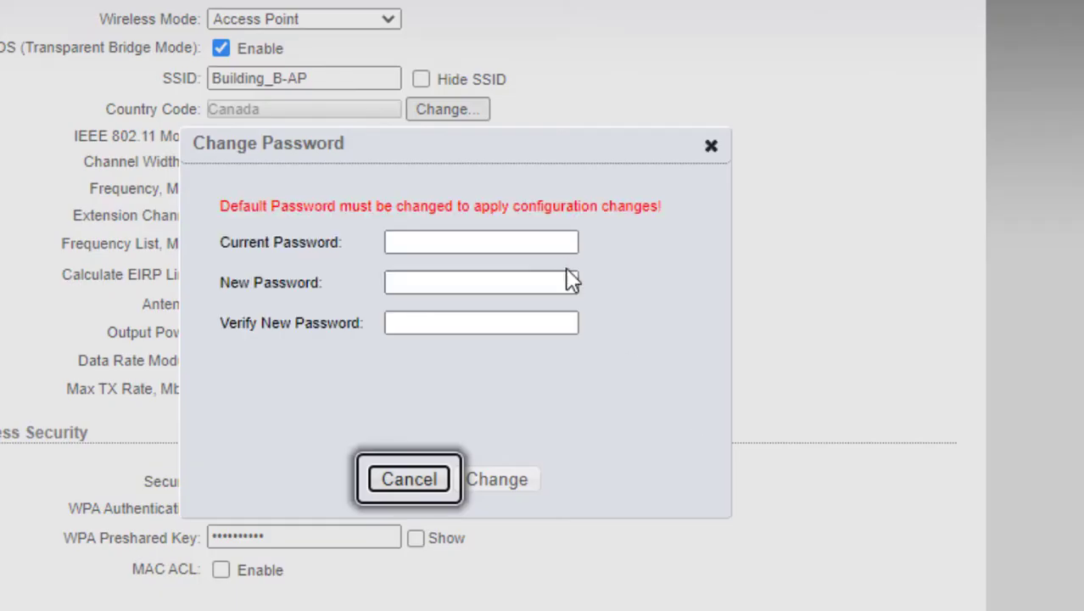
click(531, 233)
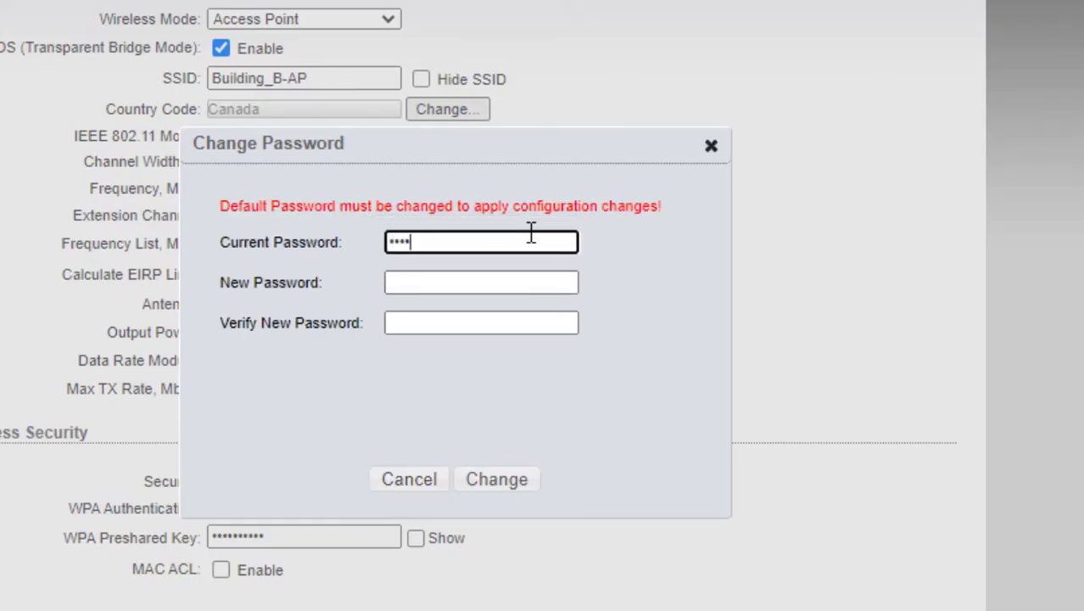
key(Tab)
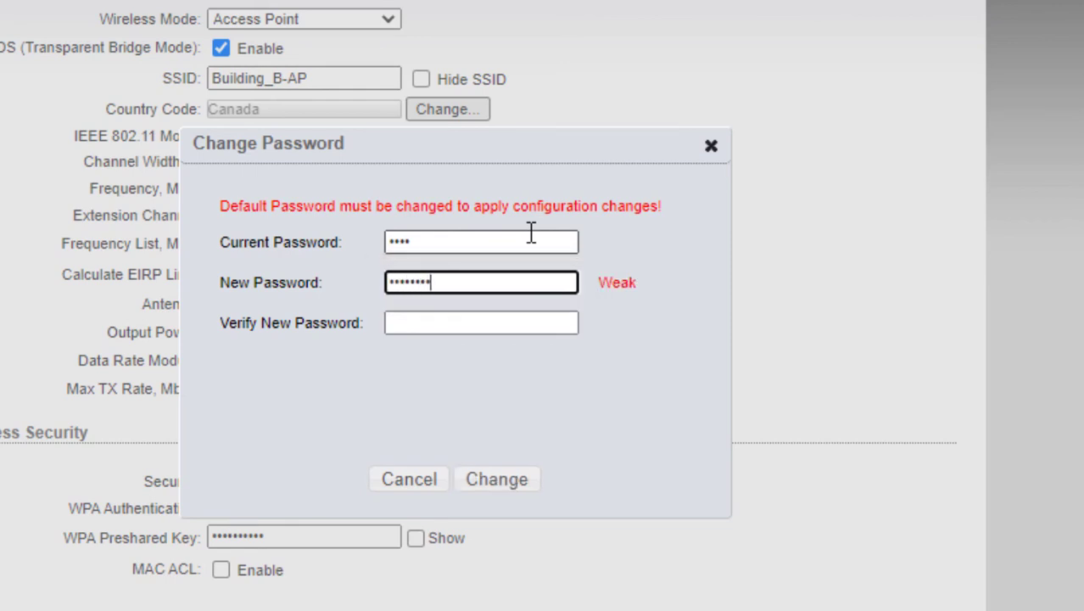
key(Tab)
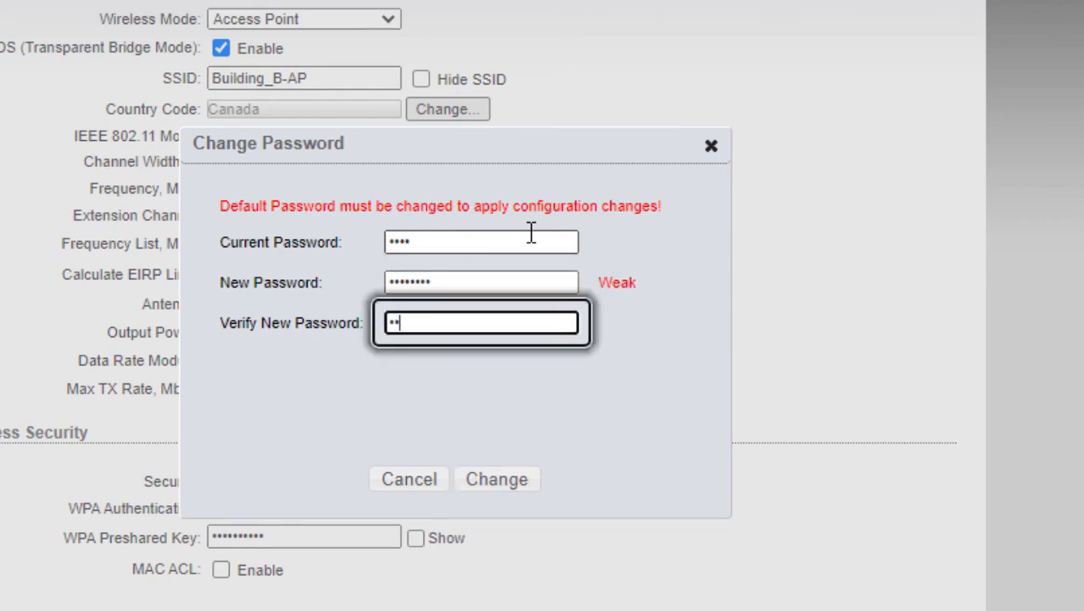
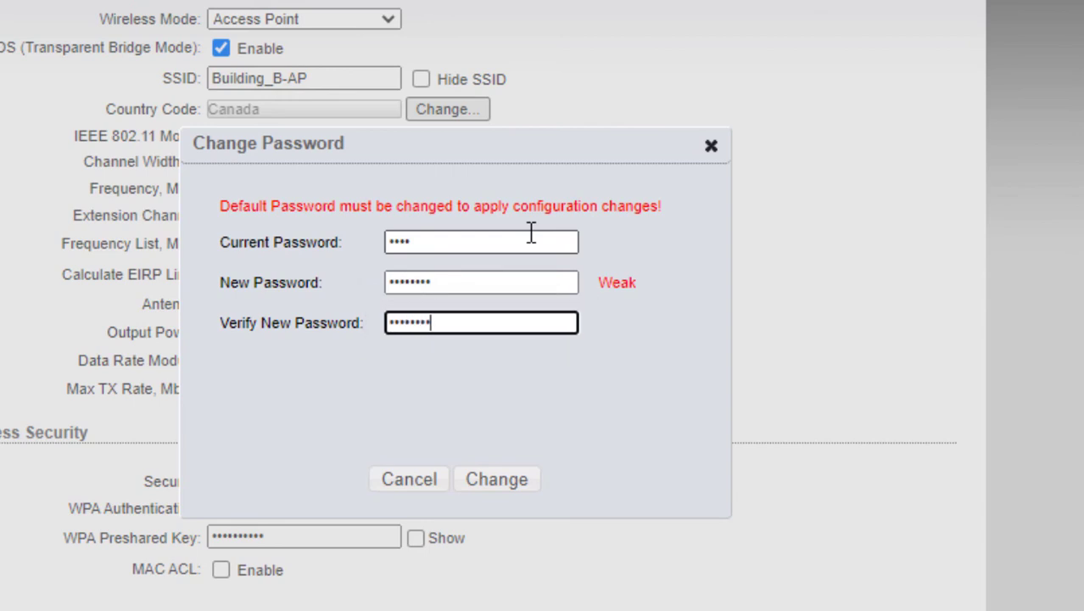
click(499, 482)
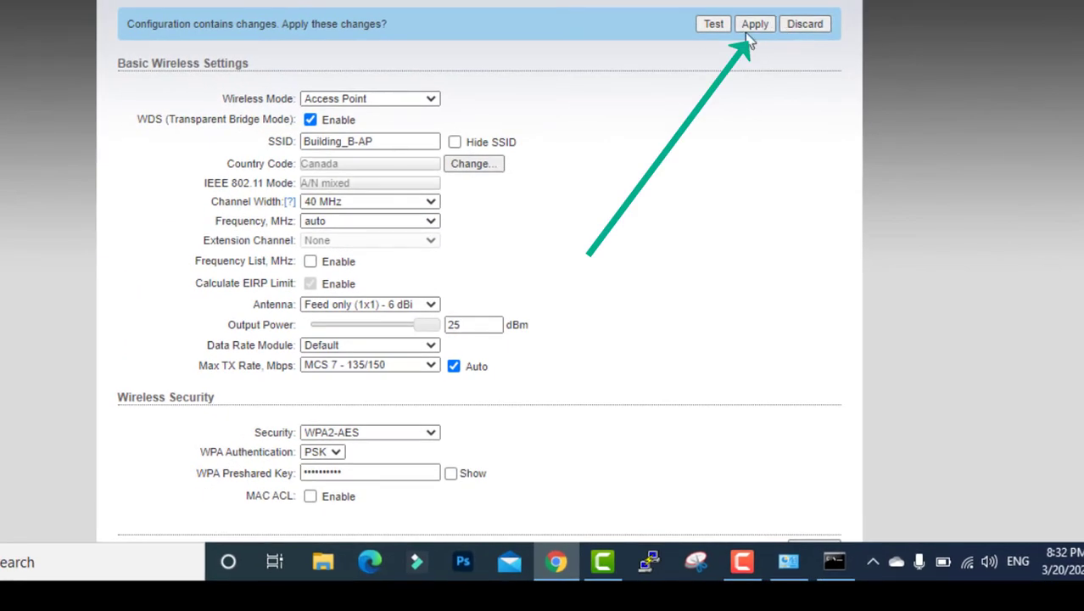
- Apply the pending wireless changes and set the management IP to 172.16.220.44
click(759, 27)
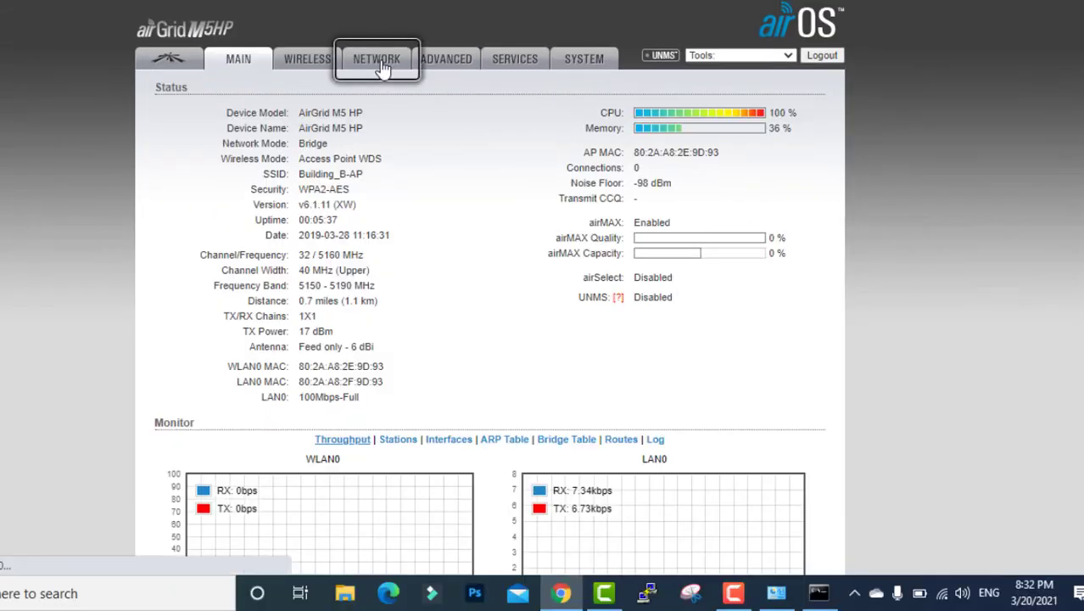
click(377, 59)
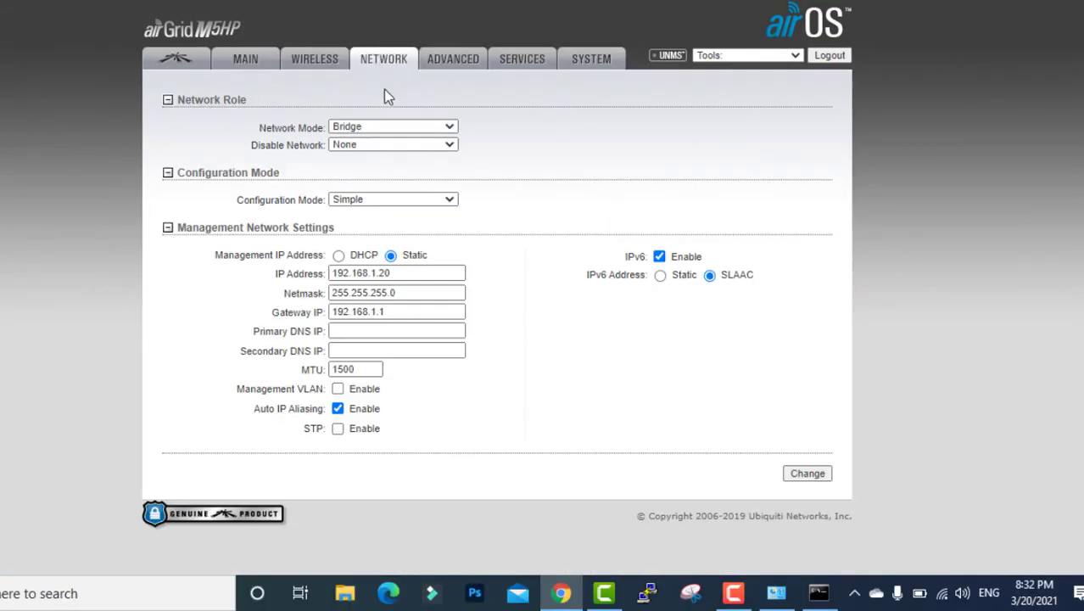
drag(411, 274, 200, 285)
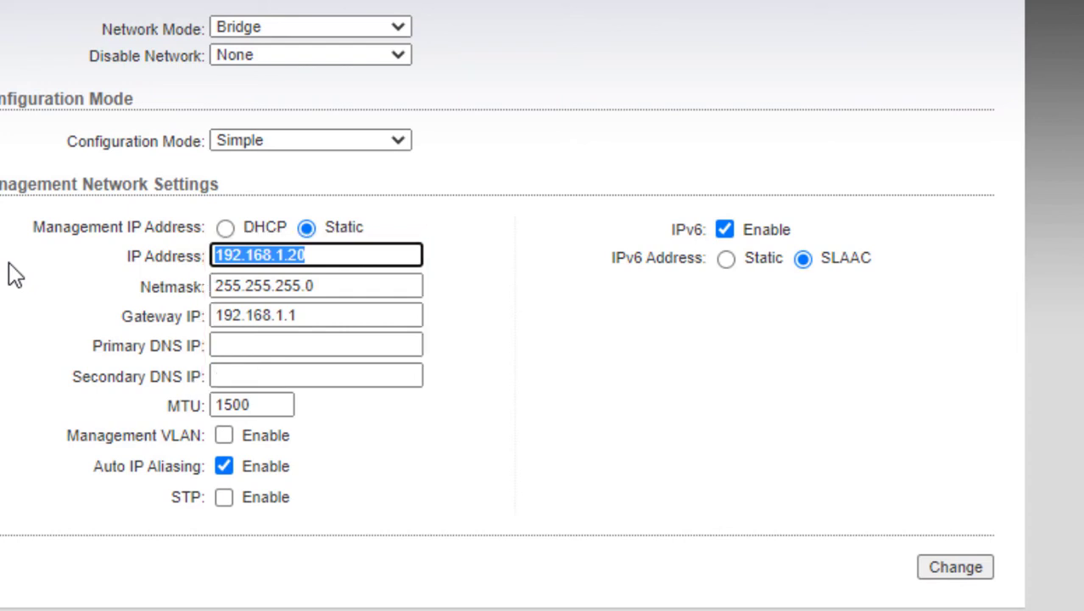
text(17)
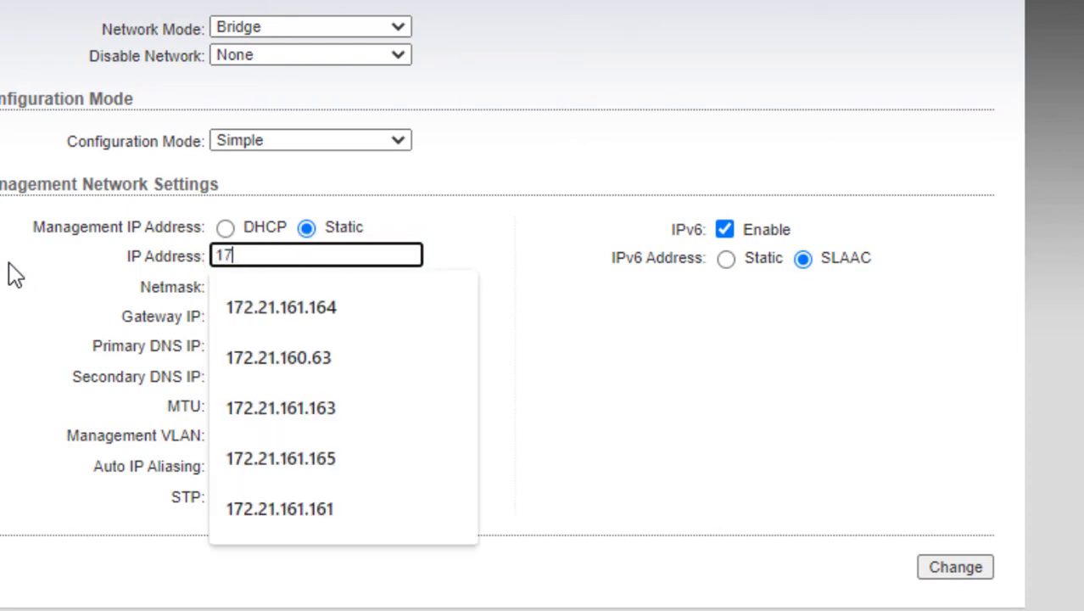
text(2.16)
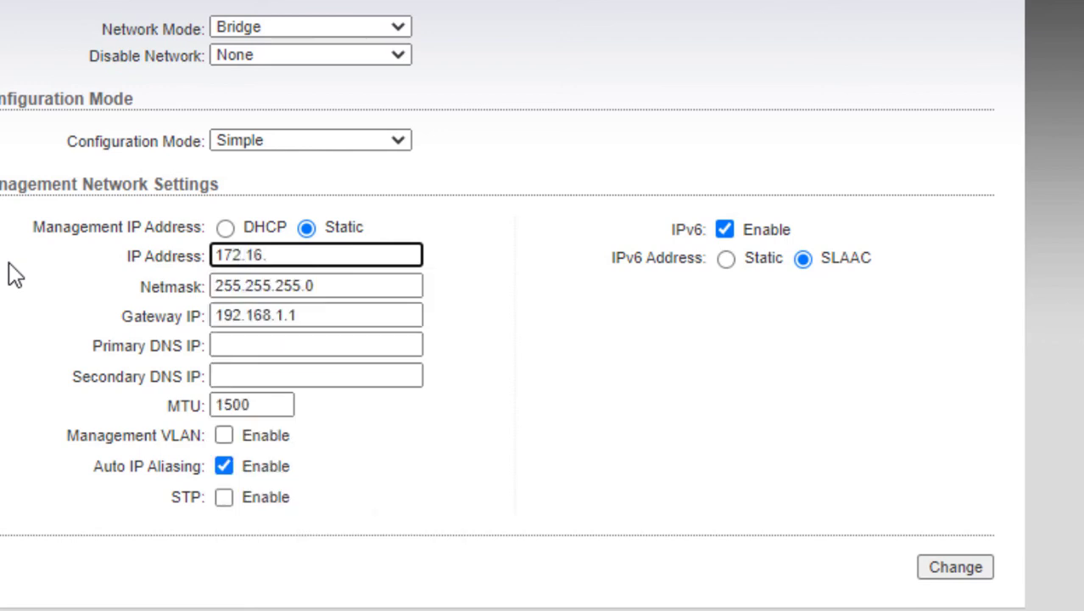
text(.220.44)
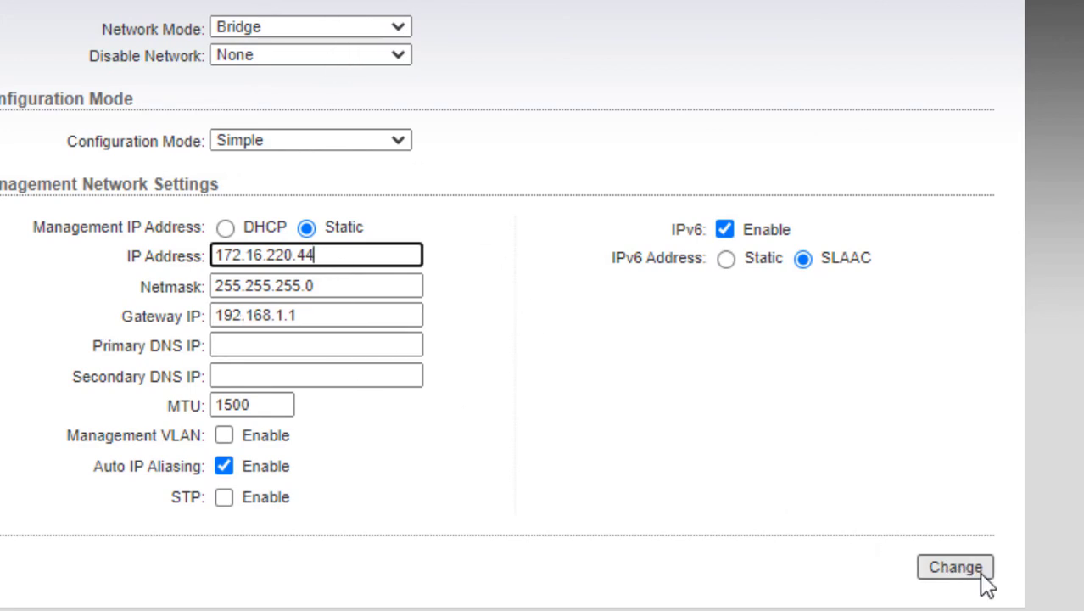
key(ctrl+a)
key(ctrl+c)
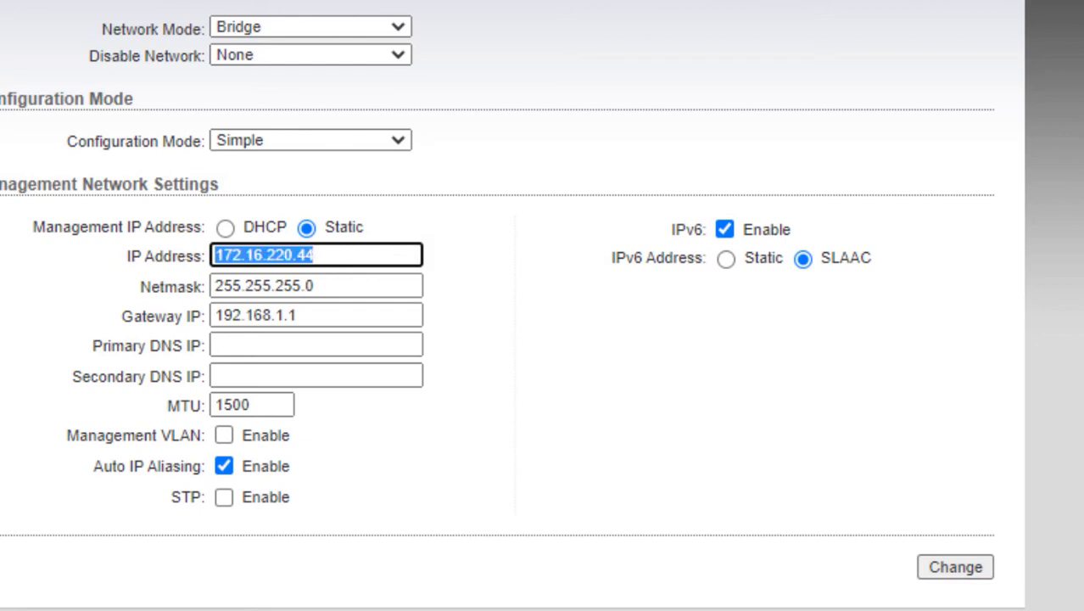
- Set the gateway IP to 172.16.220.1, then save and apply the network changes
click(339, 316)
key(ctrl+a)
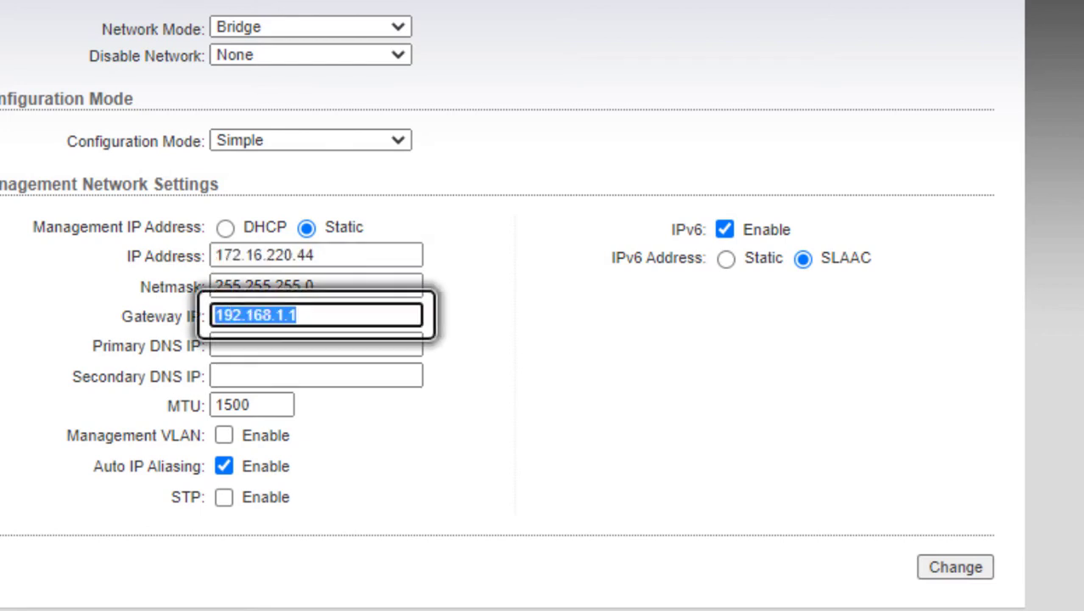
key(ctrl+v)
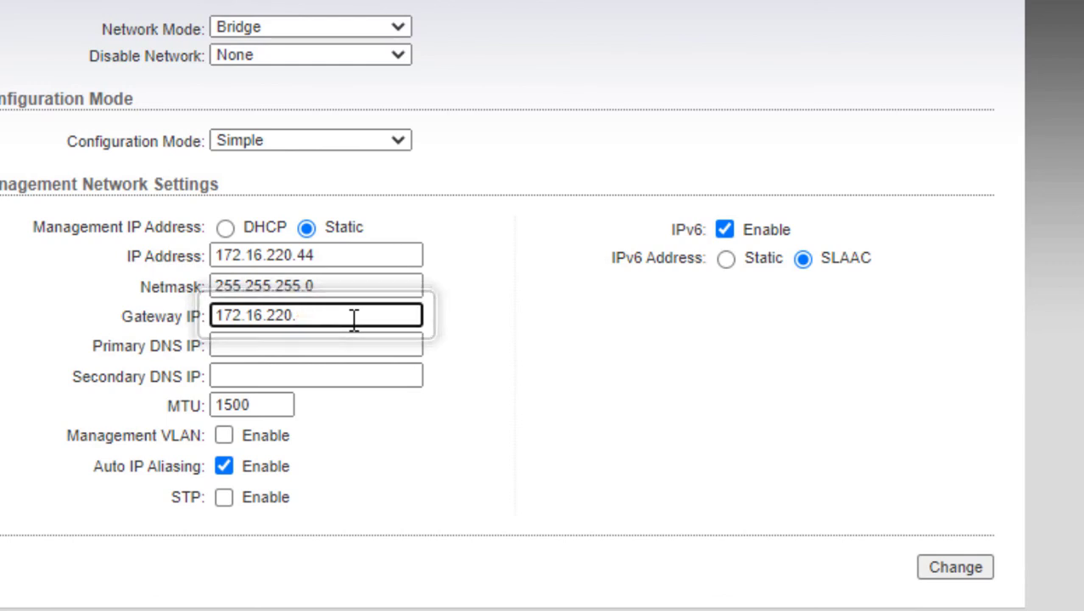
text(1)
click(391, 433)
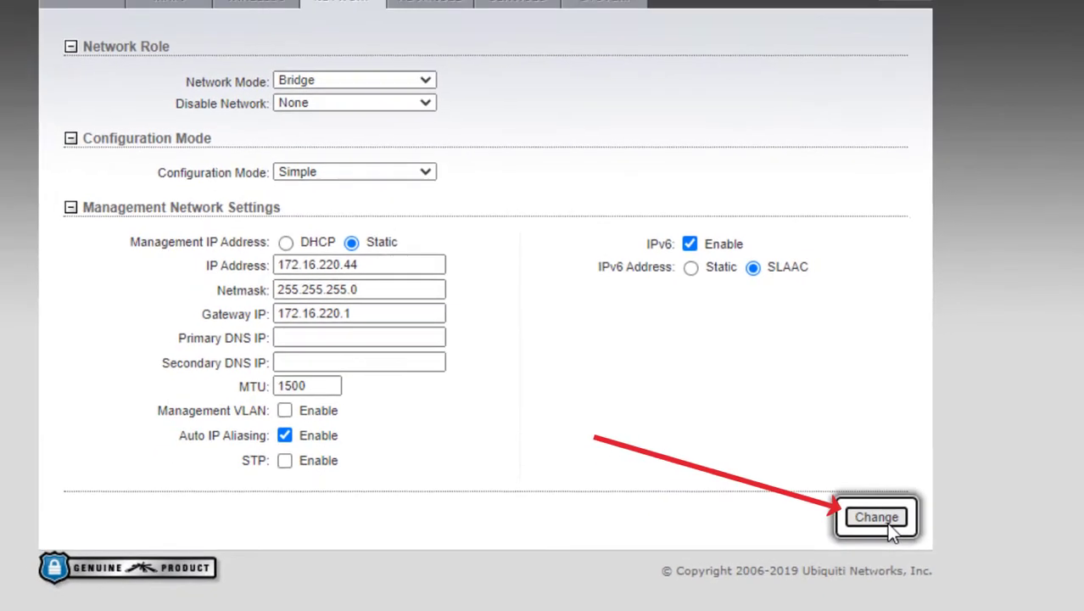
click(961, 570)
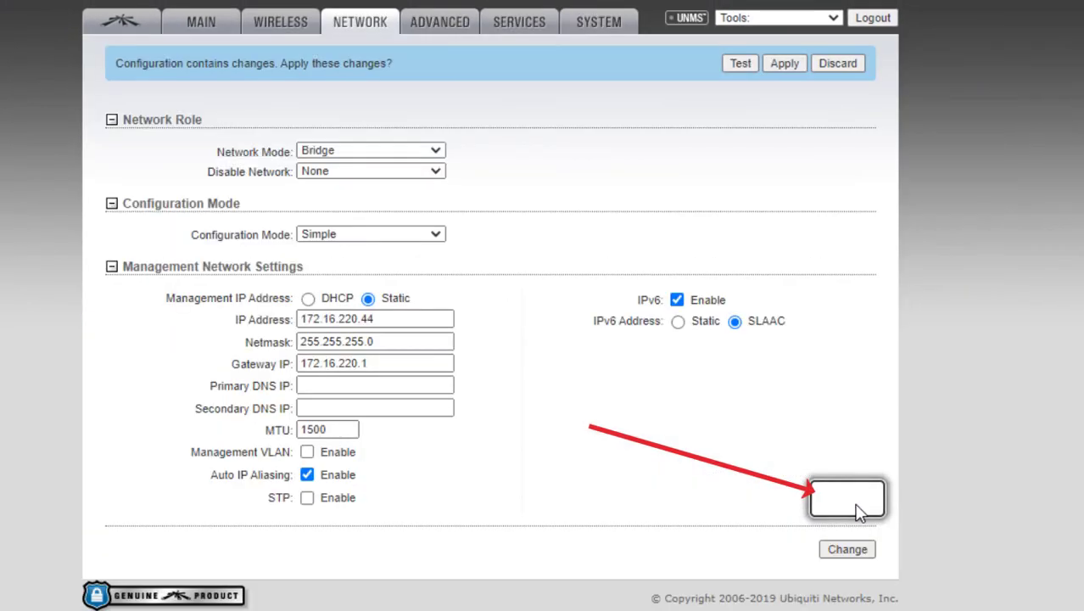
click(782, 65)
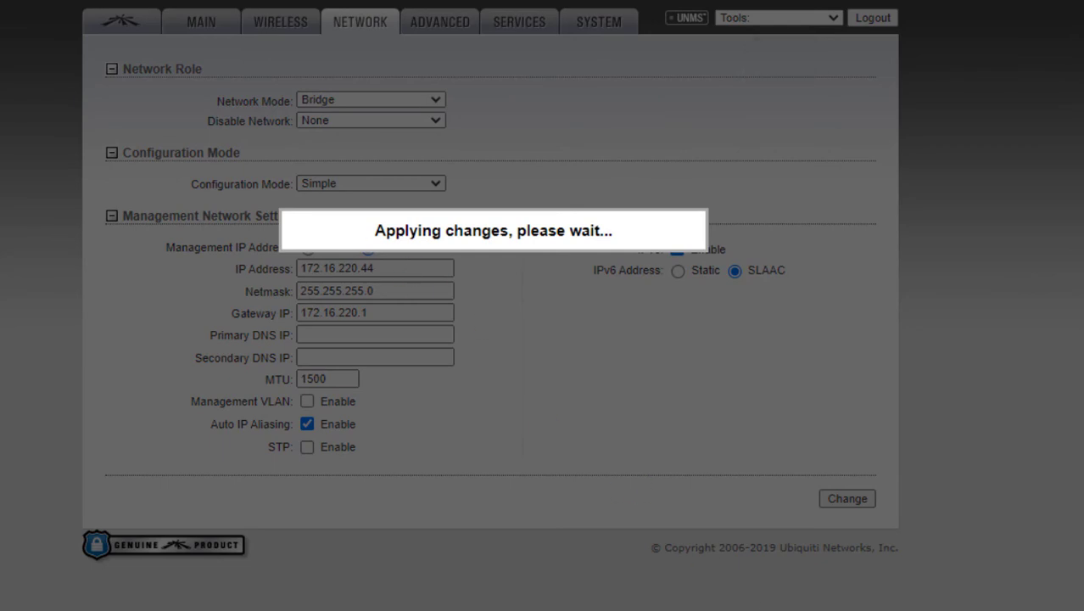
- Change the PC's Ethernet IPv4 address to 172.16.220.100 and close the property dialogs
key(alt+Tab)
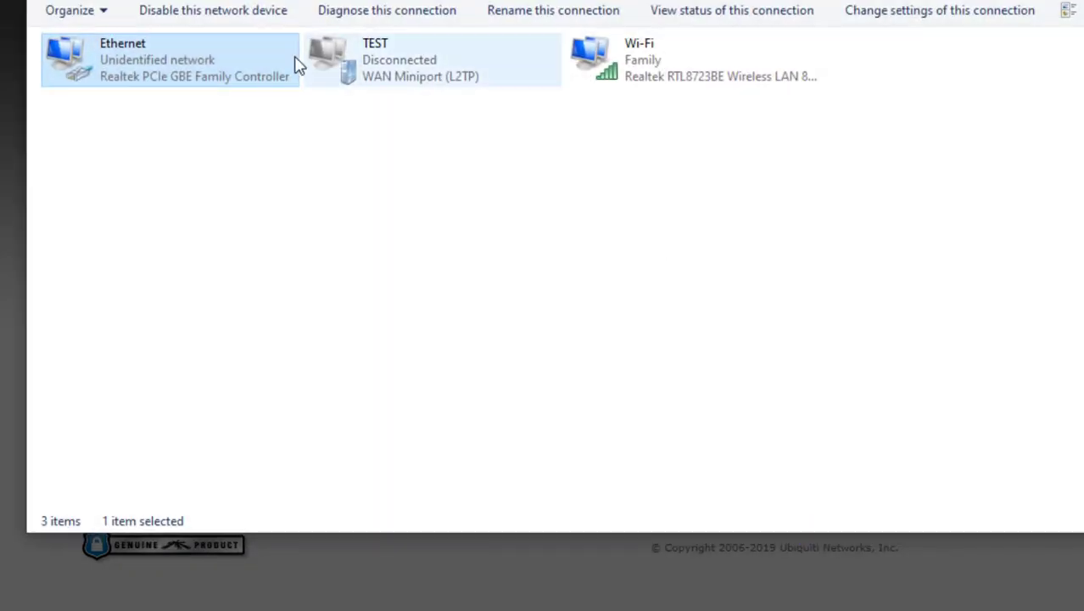
double_click(245, 76)
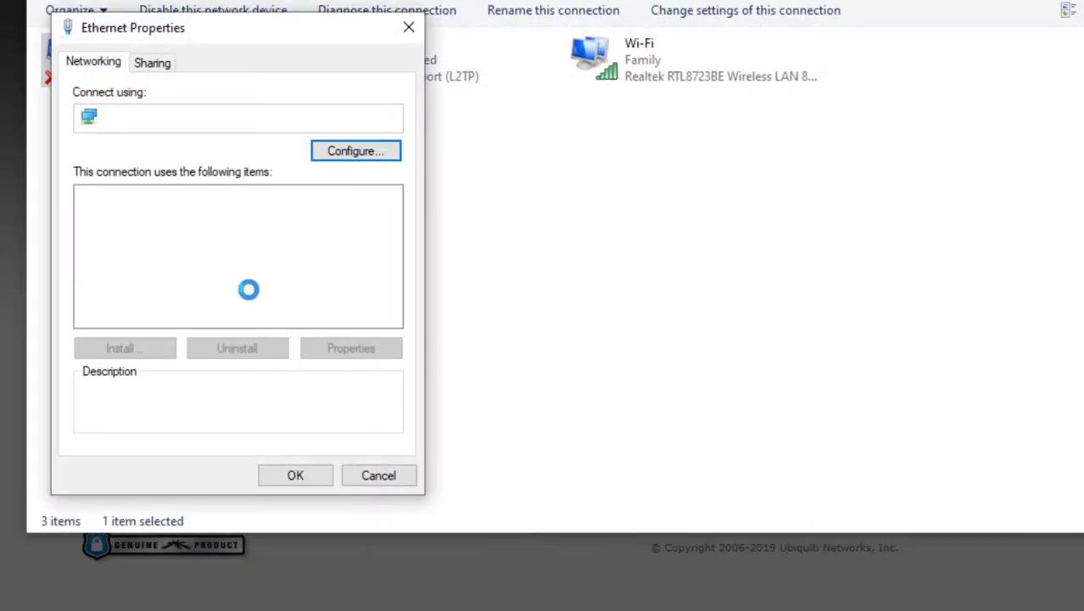
click(223, 251)
double_click(223, 251)
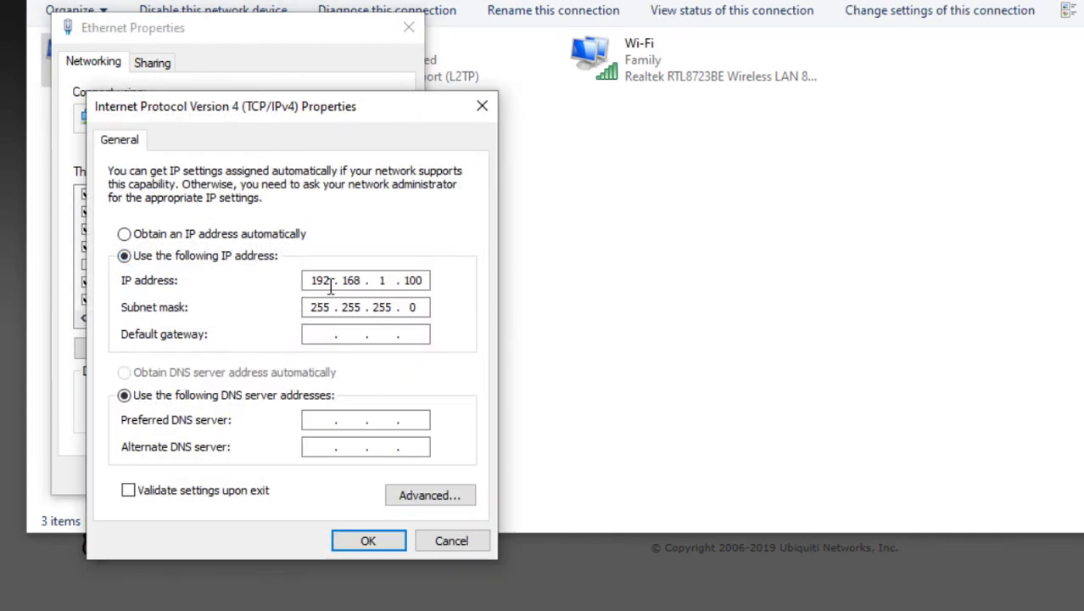
double_click(330, 285)
text(172.16.220.44)
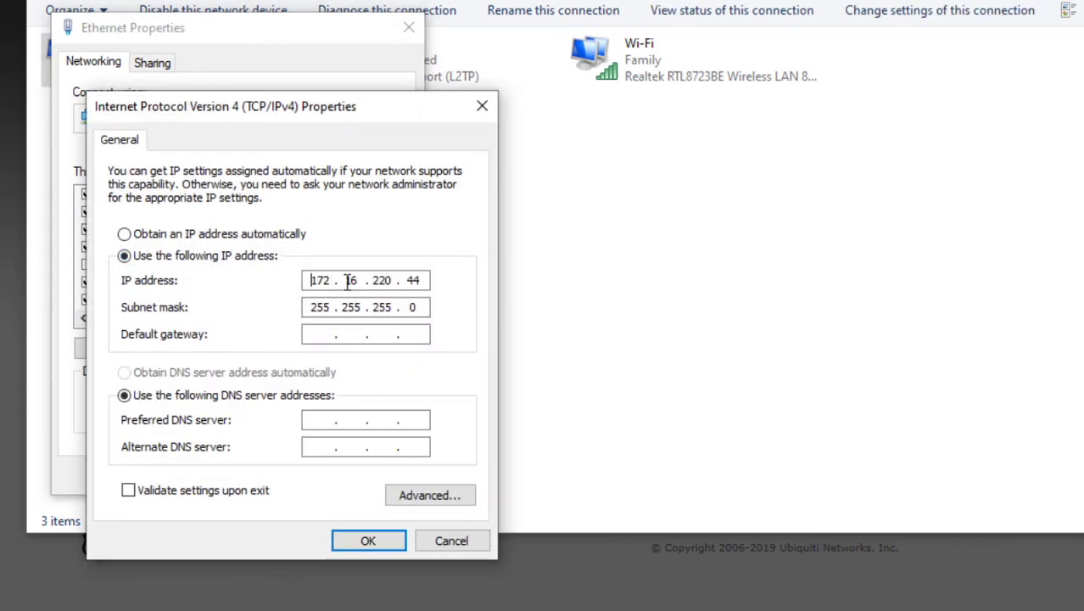
double_click(414, 281)
text(100)
click(357, 548)
click(307, 472)
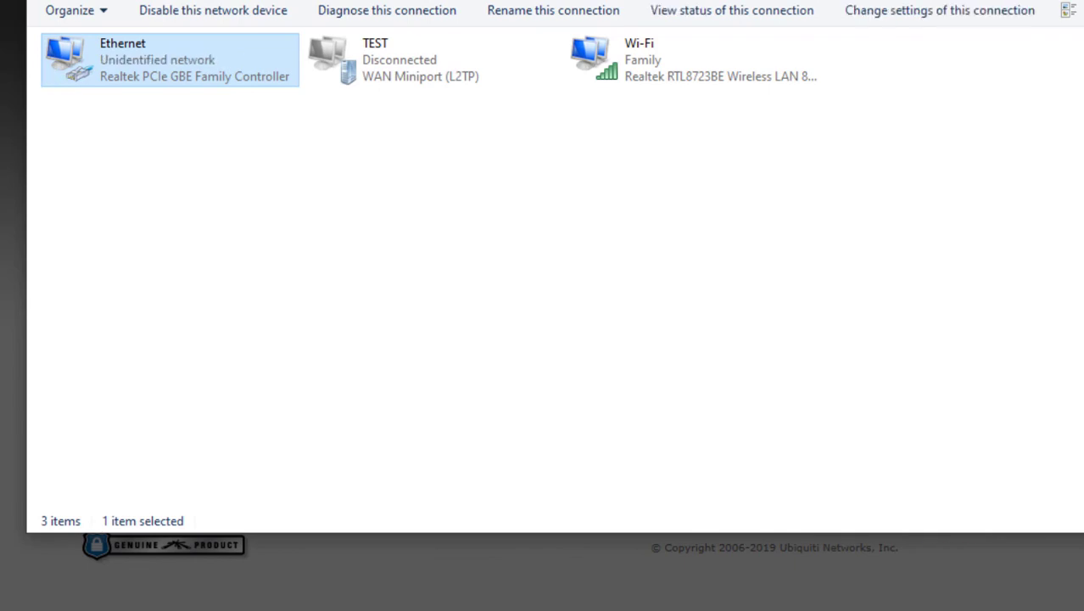
click(264, 2)
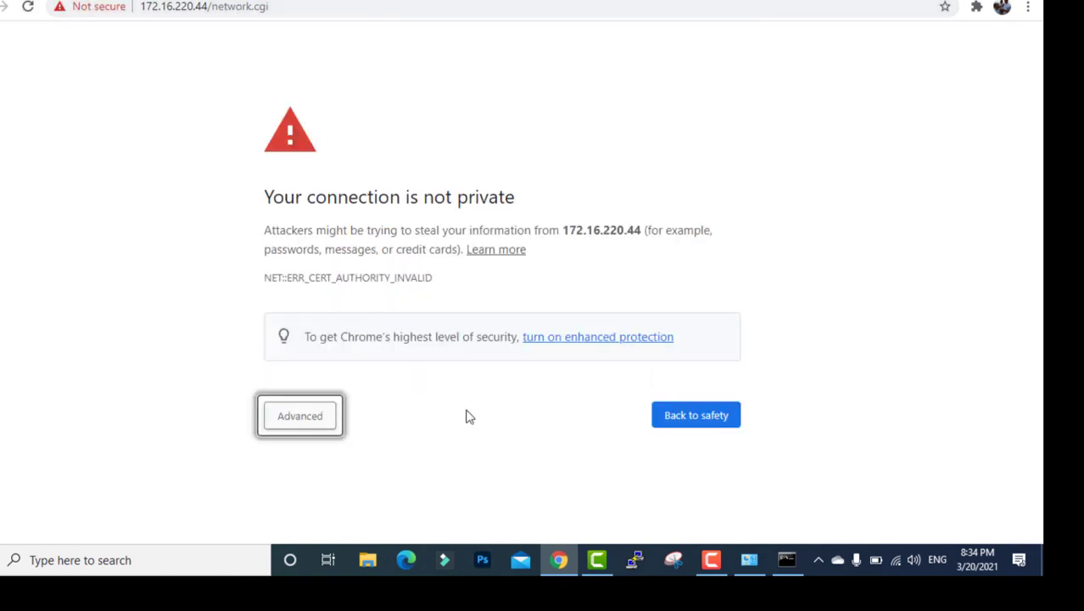
- Expand the privacy warning's advanced details and proceed to 172.16.220.44 despite the untrusted certificate
key(Return)
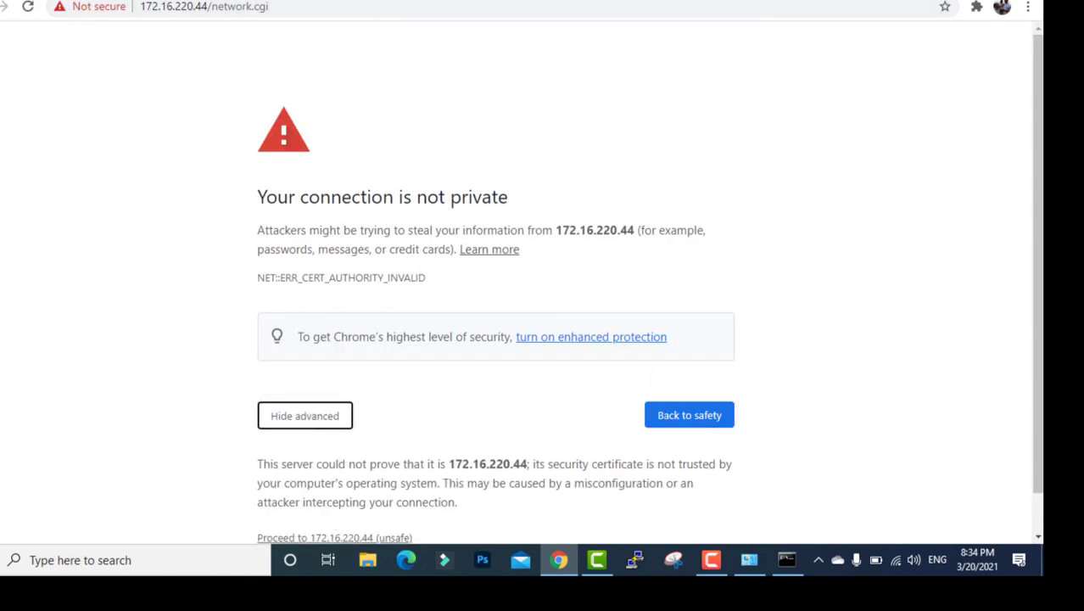
scroll(306, 501, down, 1)
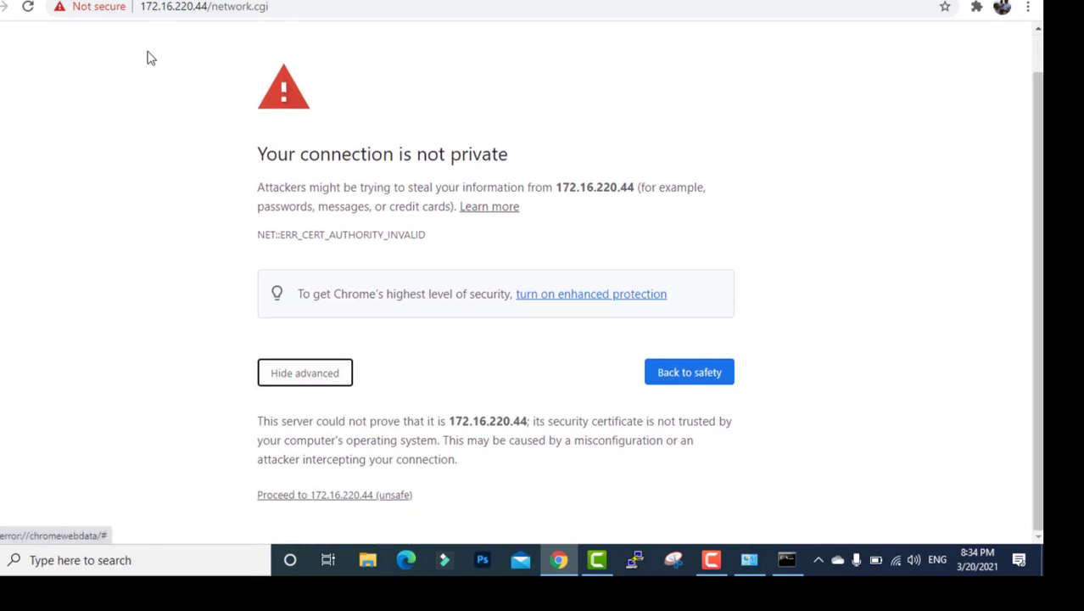
key(ctrl+l)
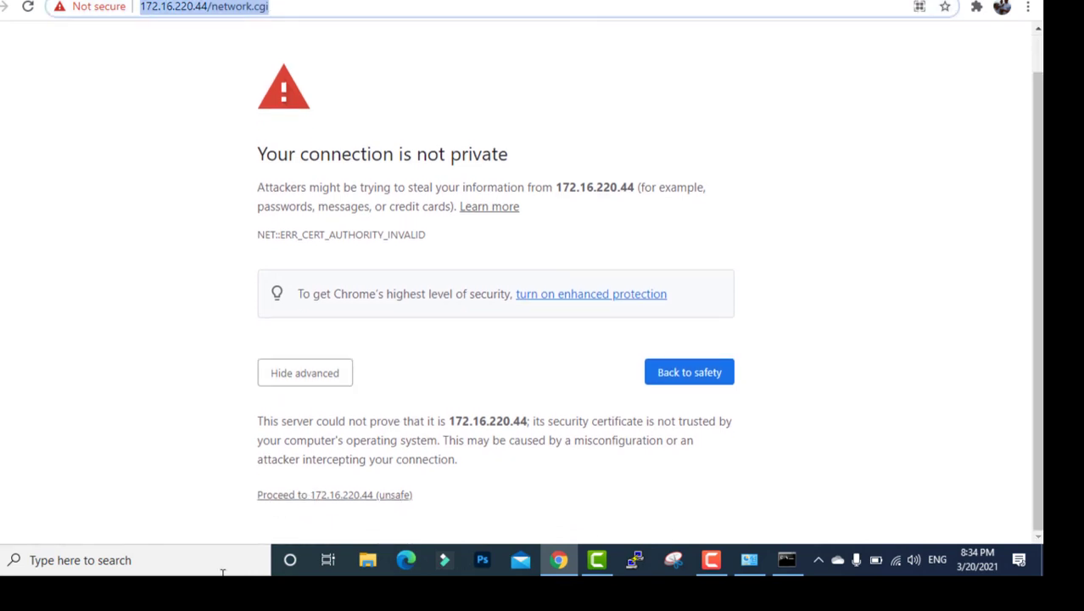
click(272, 496)
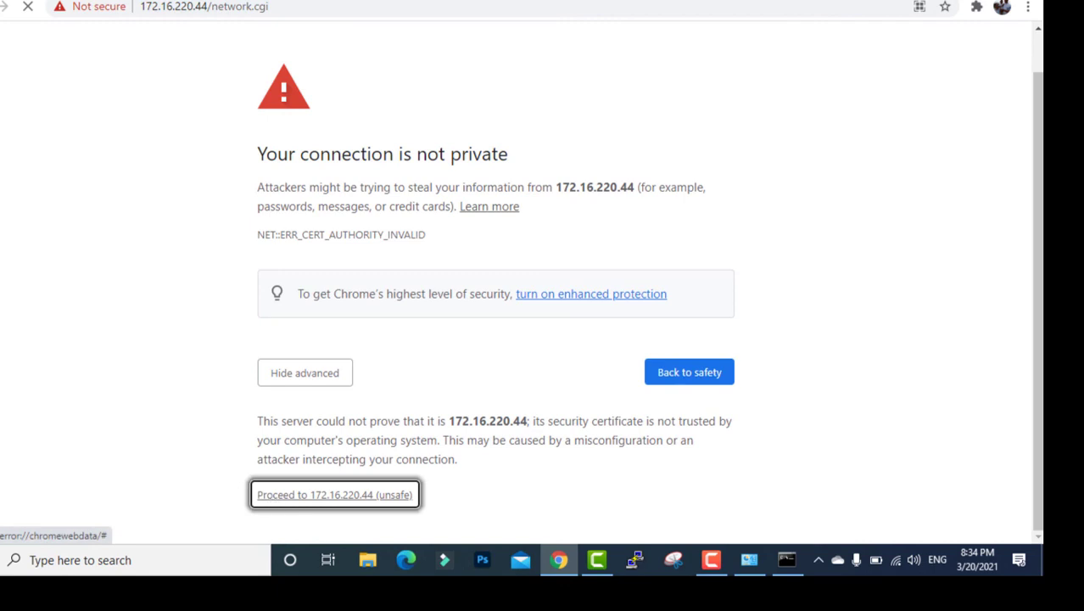